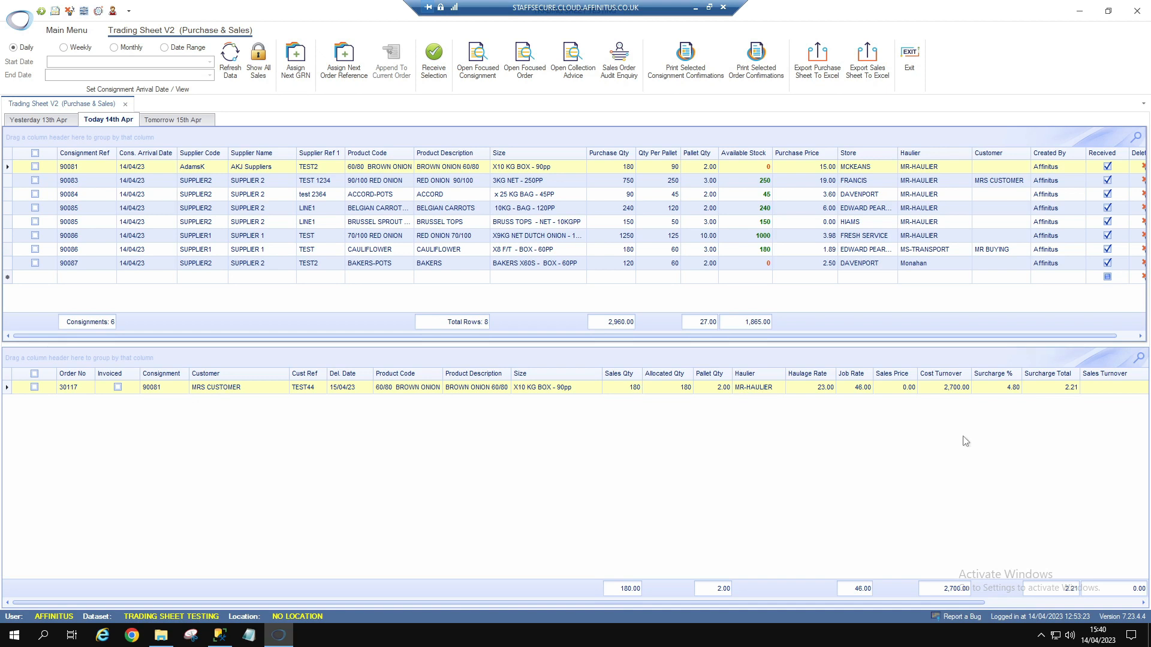
- Group the purchase rows by Haulier and expand the Monahan and MR-HAULIER groups
left_click_drag(765, 602, 636, 604)
left_click_drag(925, 155, 921, 138)
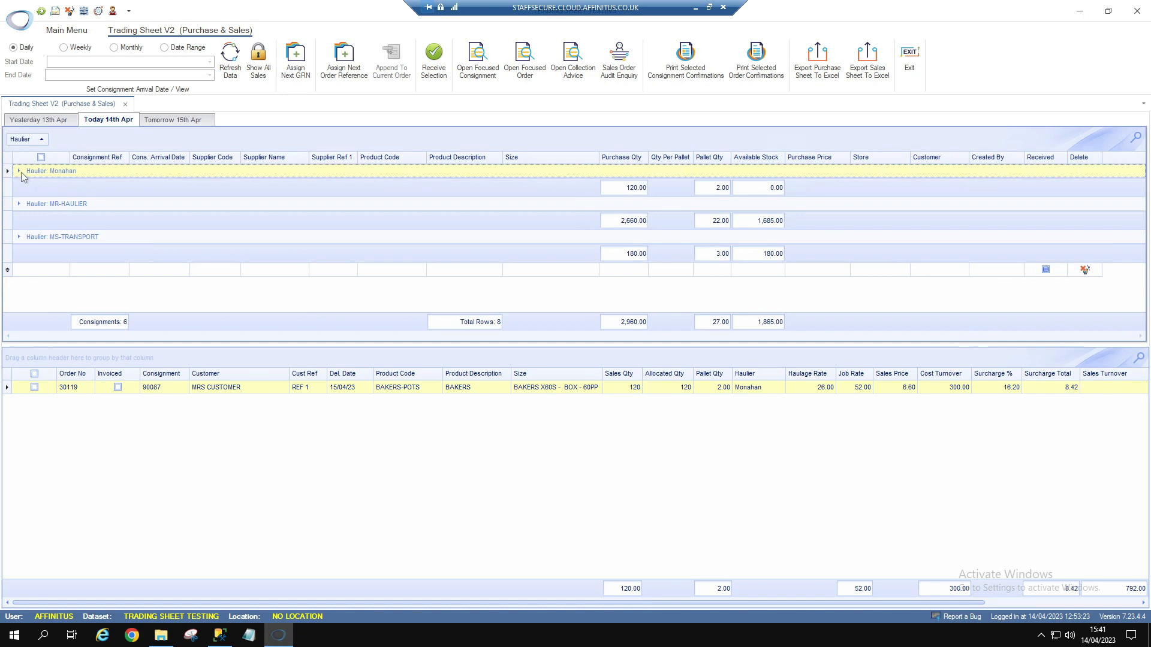
left_click(19, 171)
left_click(19, 217)
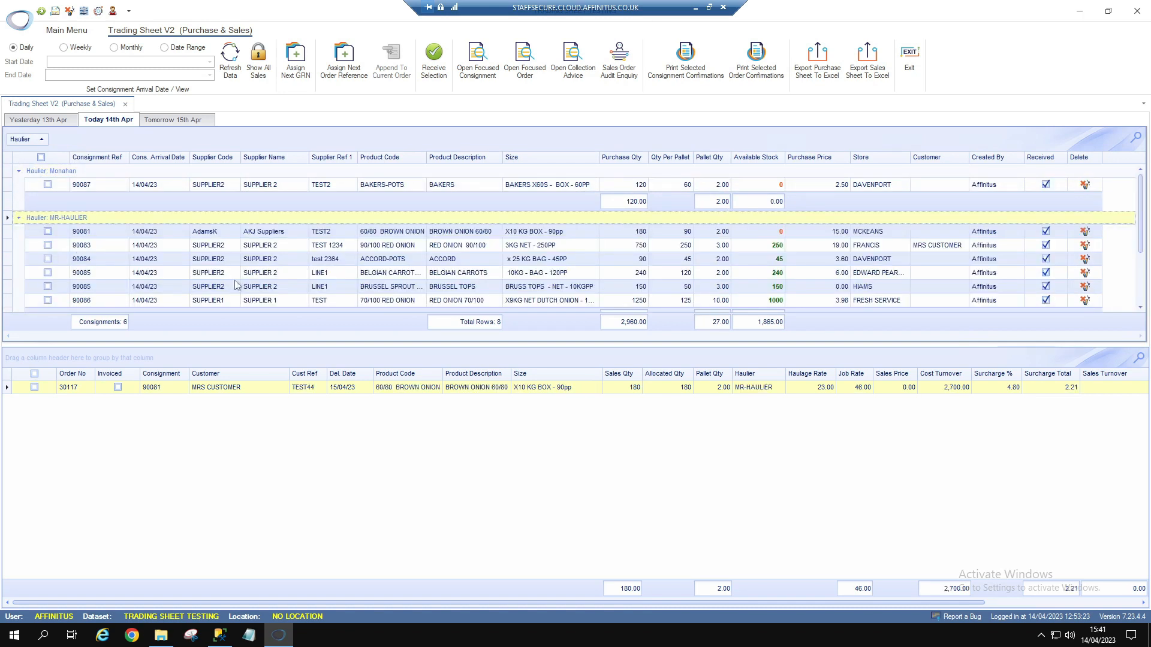
- Remove the Haulier grouping from the purchase grid and make that grid taller than before relative to the sales grid
left_click_drag(25, 140, 1021, 138)
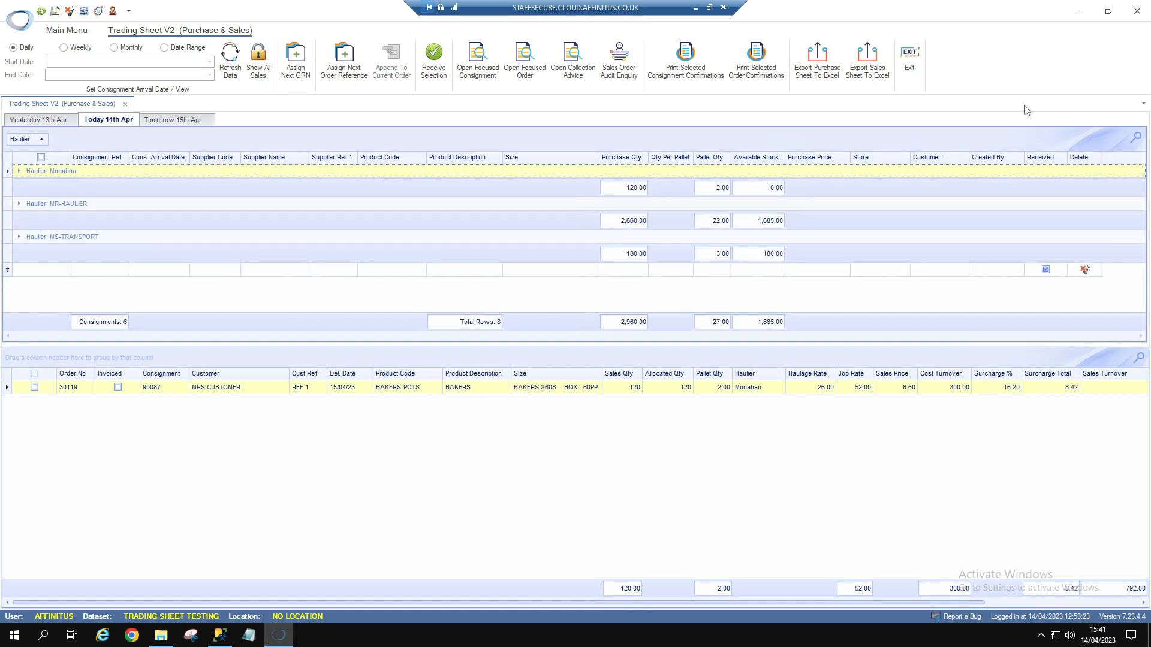
left_click_drag(923, 184, 947, 178)
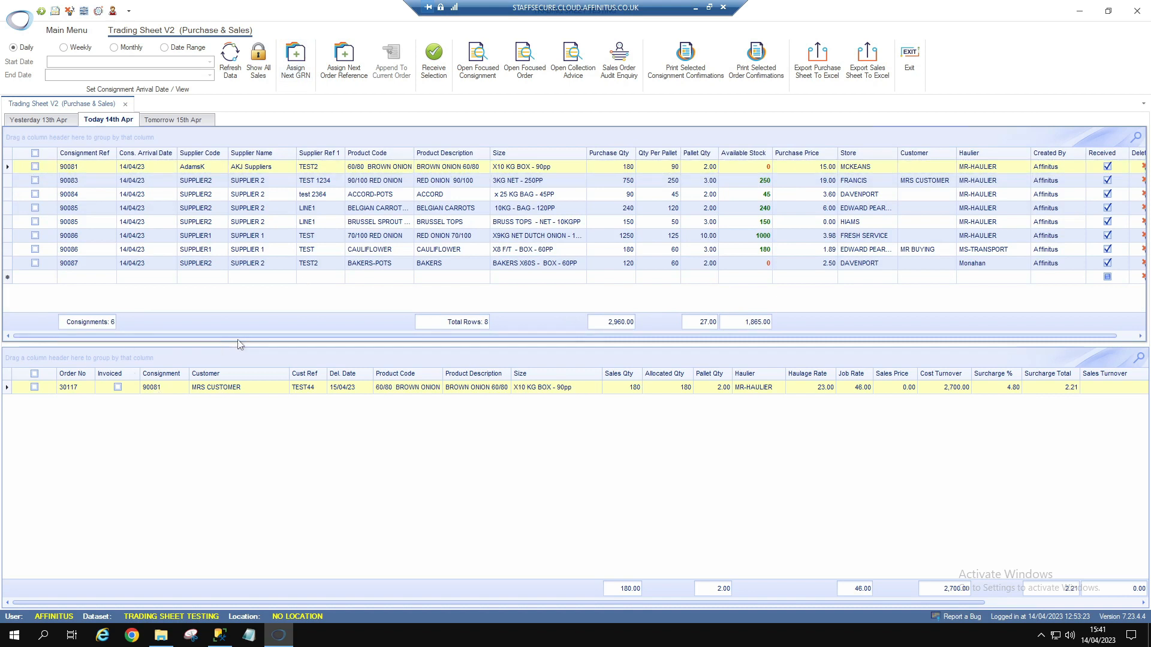
left_click_drag(241, 346, 254, 410)
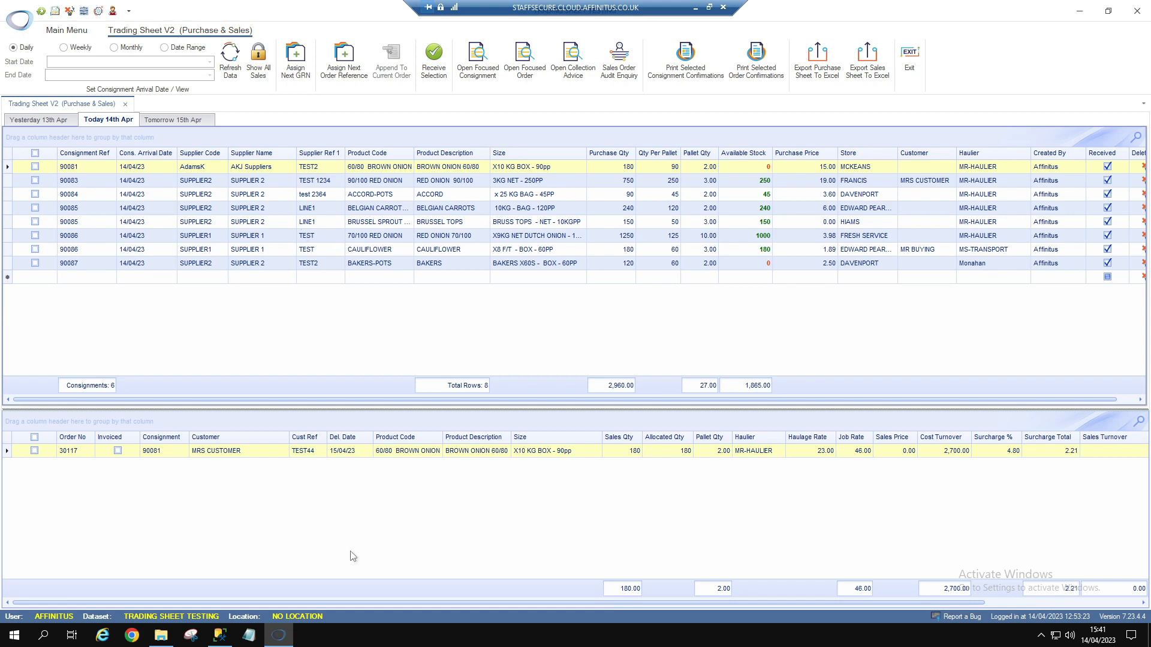
- Assign the next GRN to a new purchase row with supplier SUPPLIER1 and supplier reference SUPP1
left_click(295, 60)
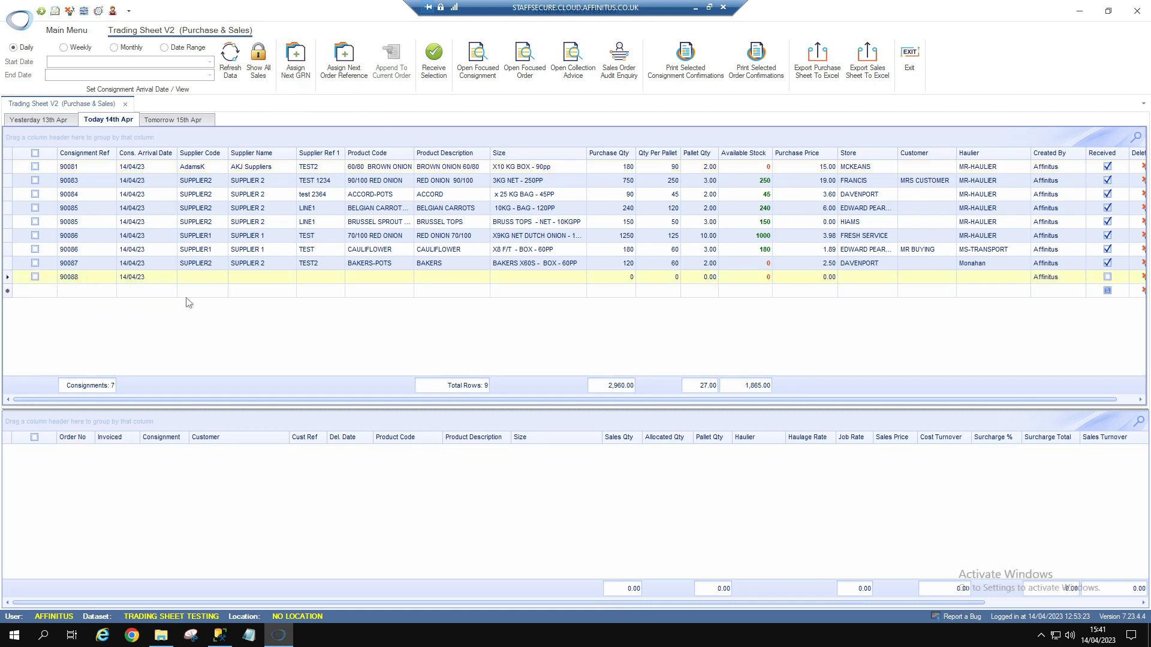
left_click(201, 278)
left_click(223, 277)
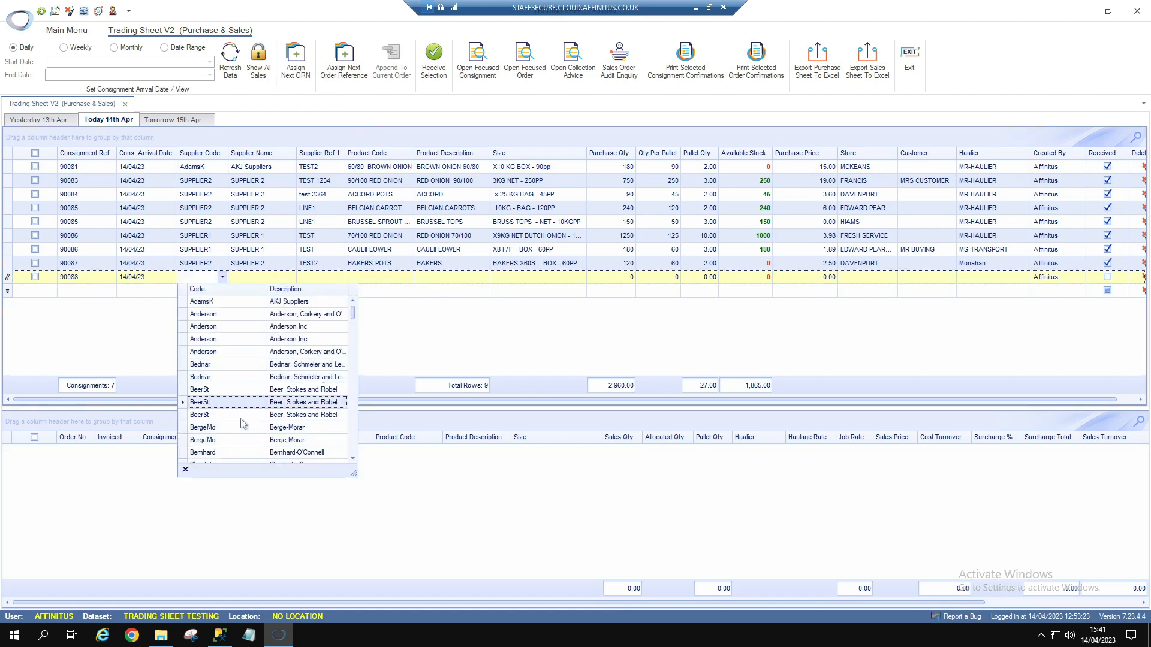
type("sup")
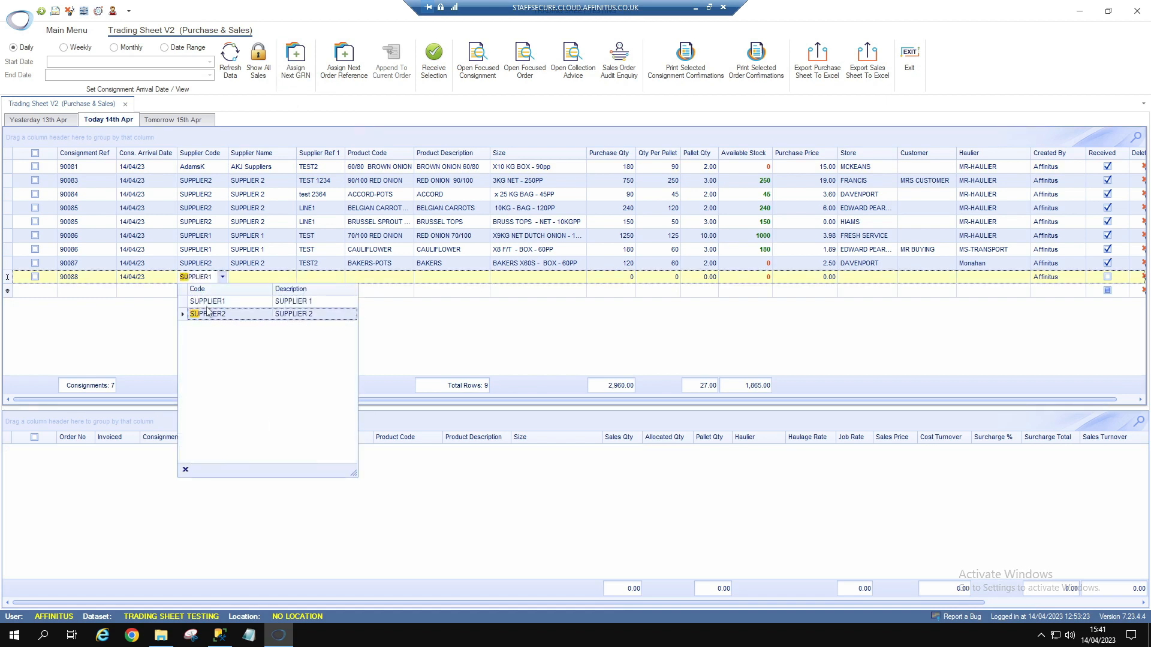
left_click(228, 302)
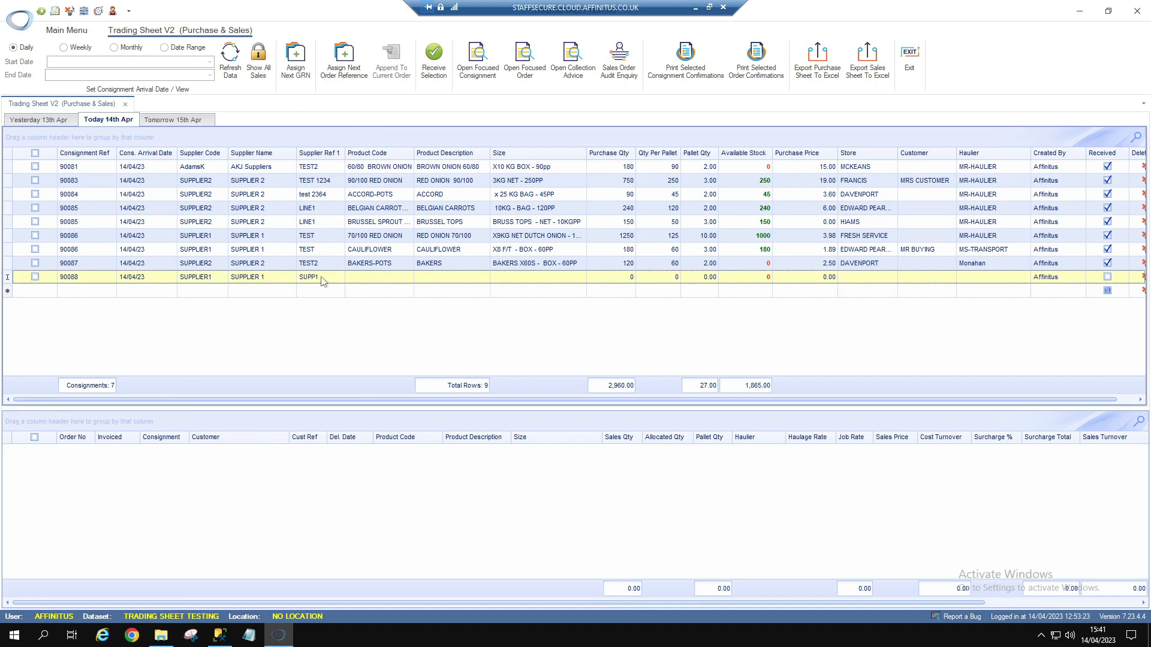
- Set the new row's product to 90/100 RED ONION, size 3KG NET - 250PP, with a purchase quantity of 750
left_click(363, 277)
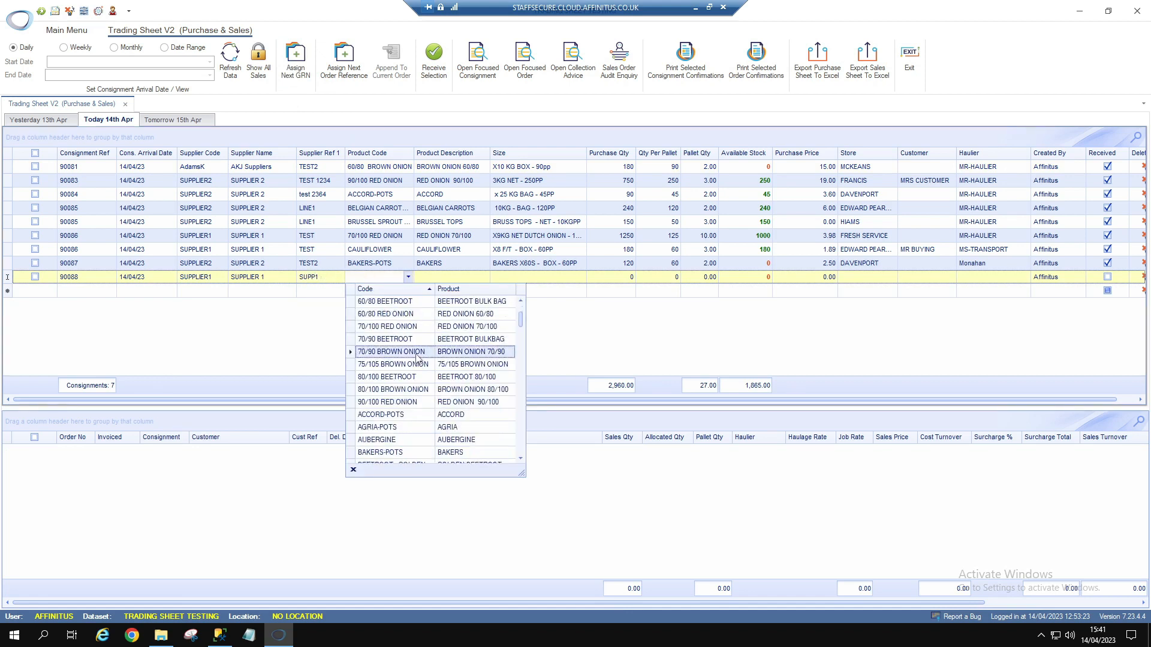
left_click(398, 406)
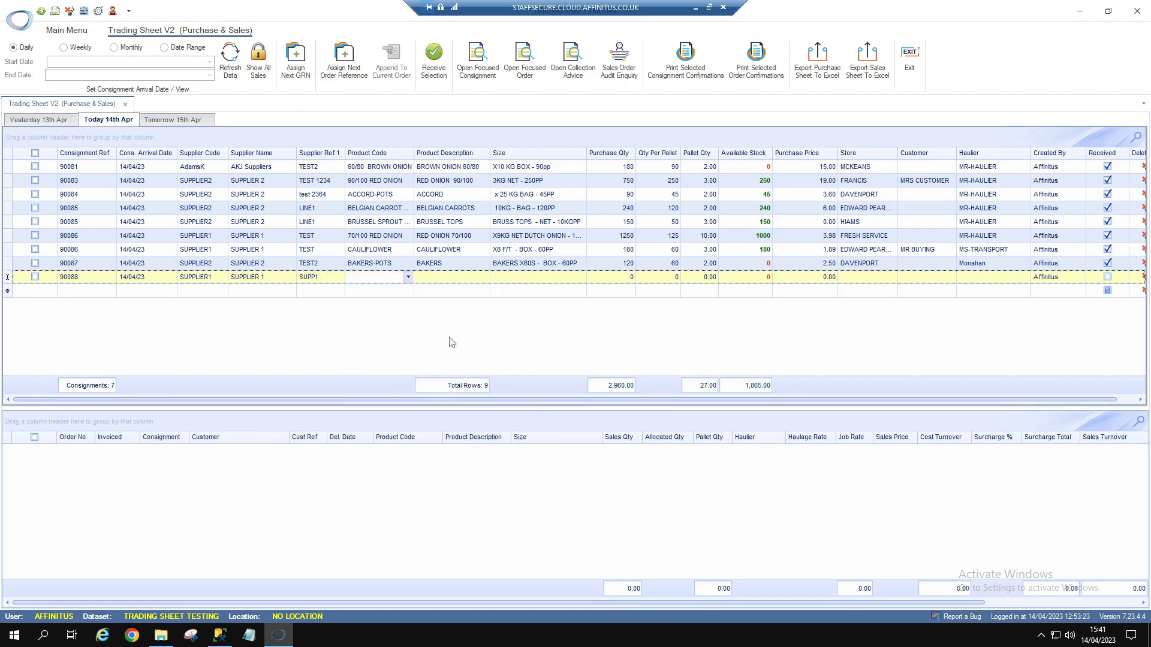
left_click(531, 279)
left_click(559, 303)
left_click(624, 278)
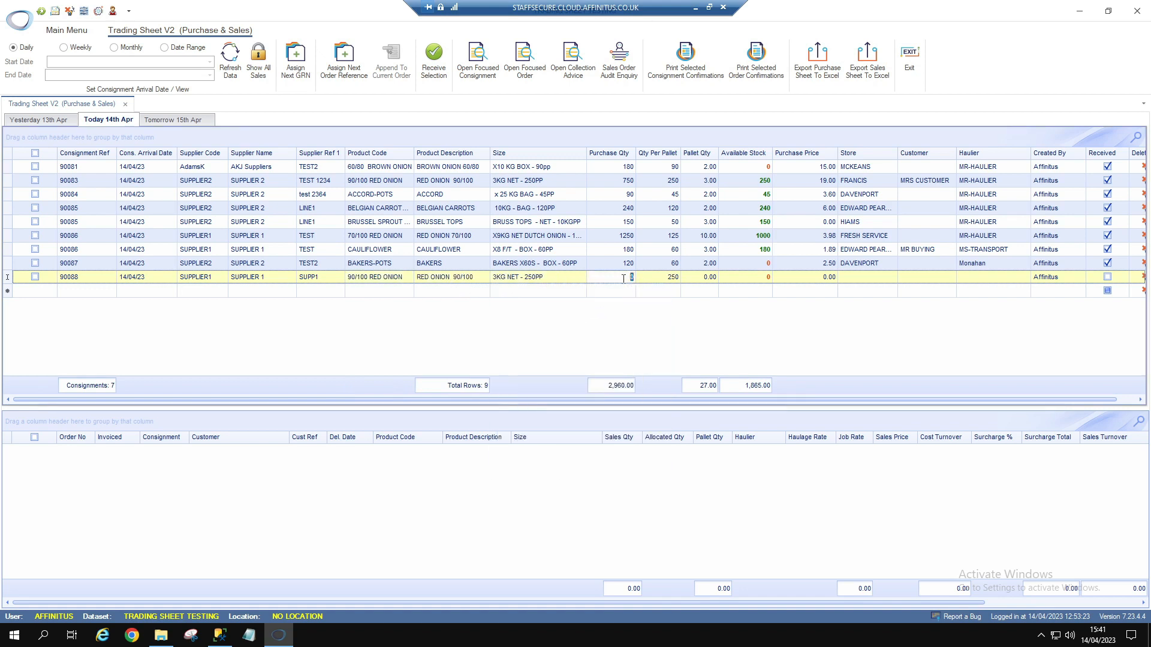
type("750")
key("Return")
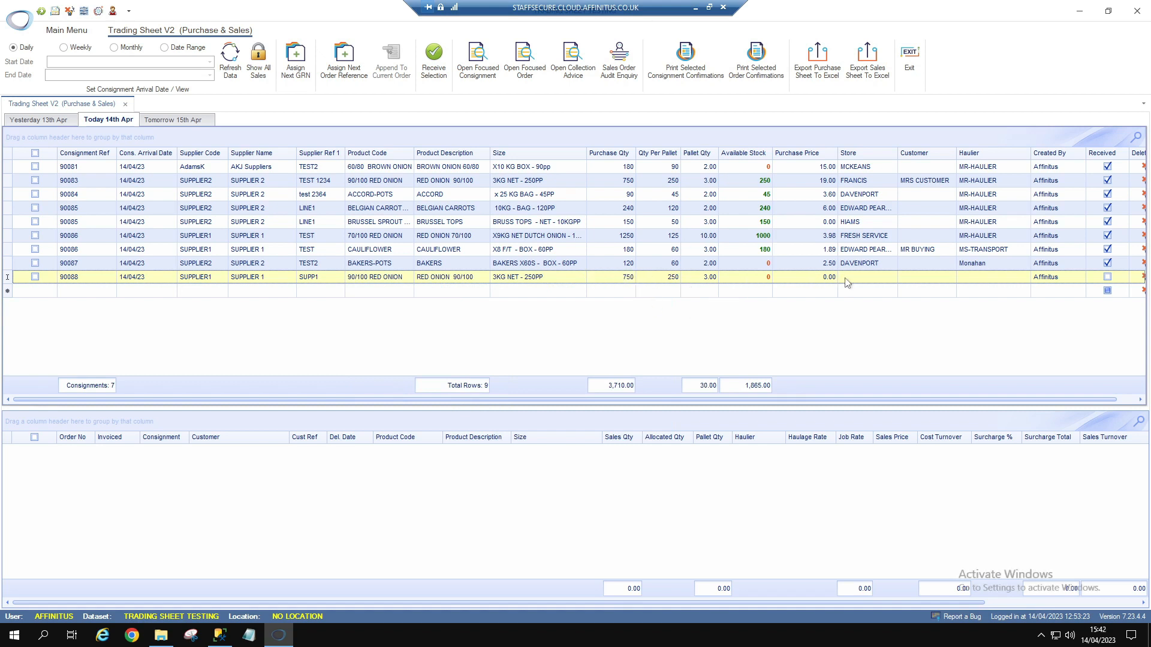
- Set the red onion row's purchase price to 11.00 and its store to FRESH SERVICE
left_click(807, 277)
left_click(878, 278)
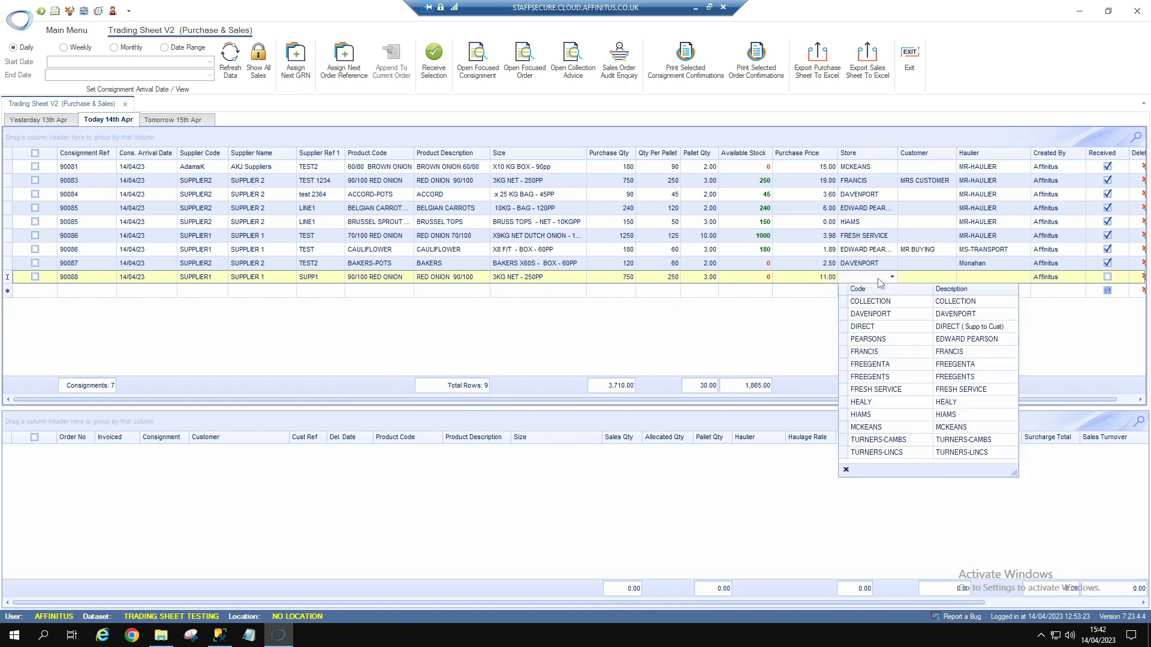
left_click(873, 392)
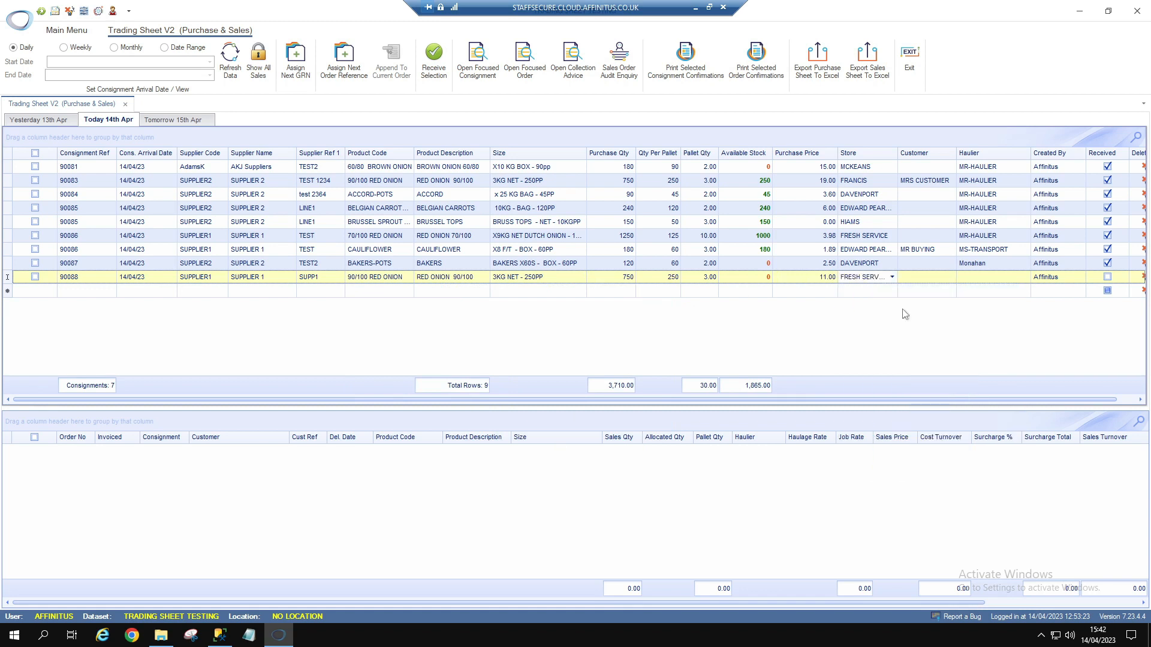
- Reorder the purchase columns so Customer follows Haulier, and set the red onion row's haulier to MR-HAULIER
left_click(933, 279)
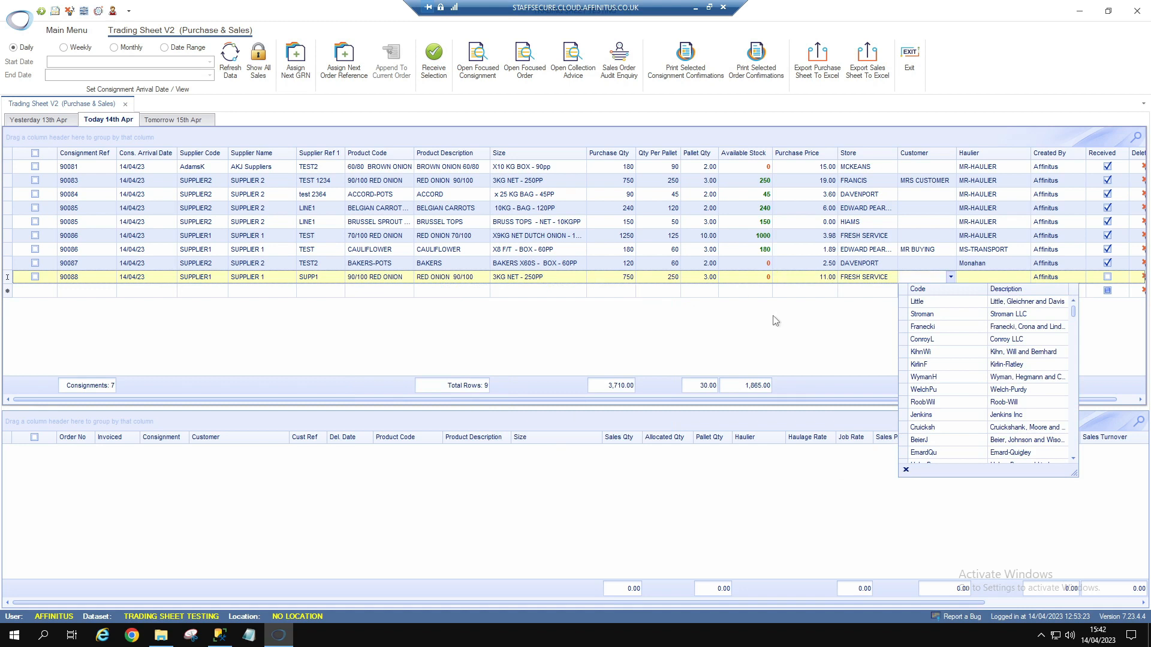
left_click(797, 339)
left_click_drag(929, 157, 1009, 159)
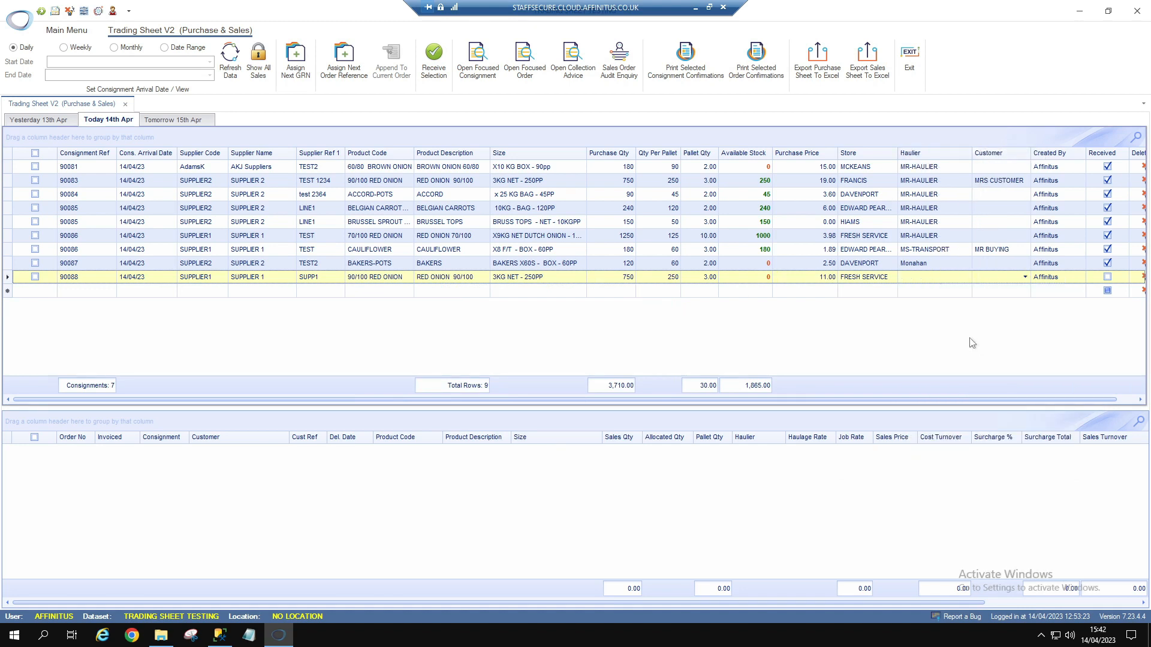
left_click(910, 280)
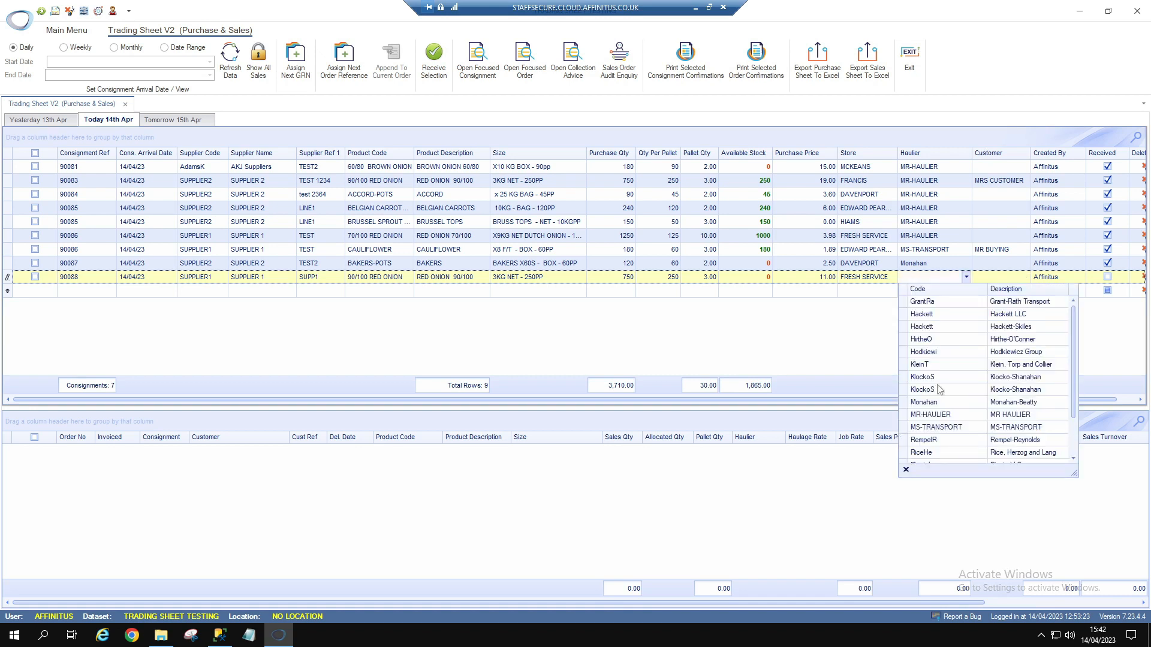
left_click(936, 420)
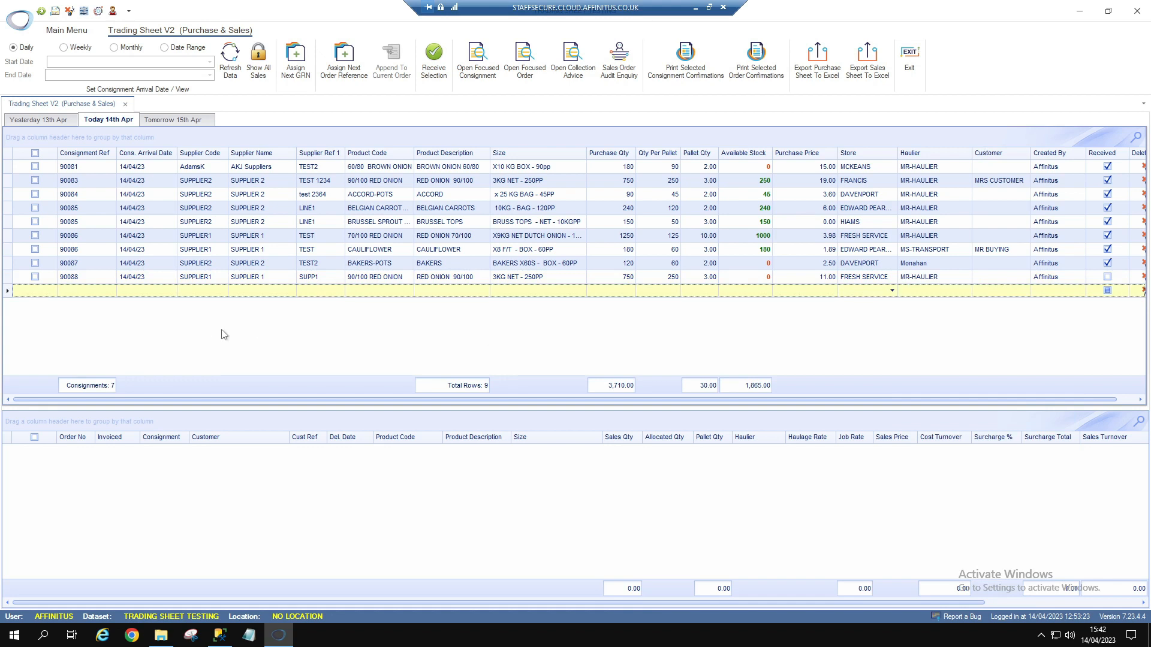
- Add a second line to the newest consignment and set its product code to AGRIA-POTS
left_click(100, 292)
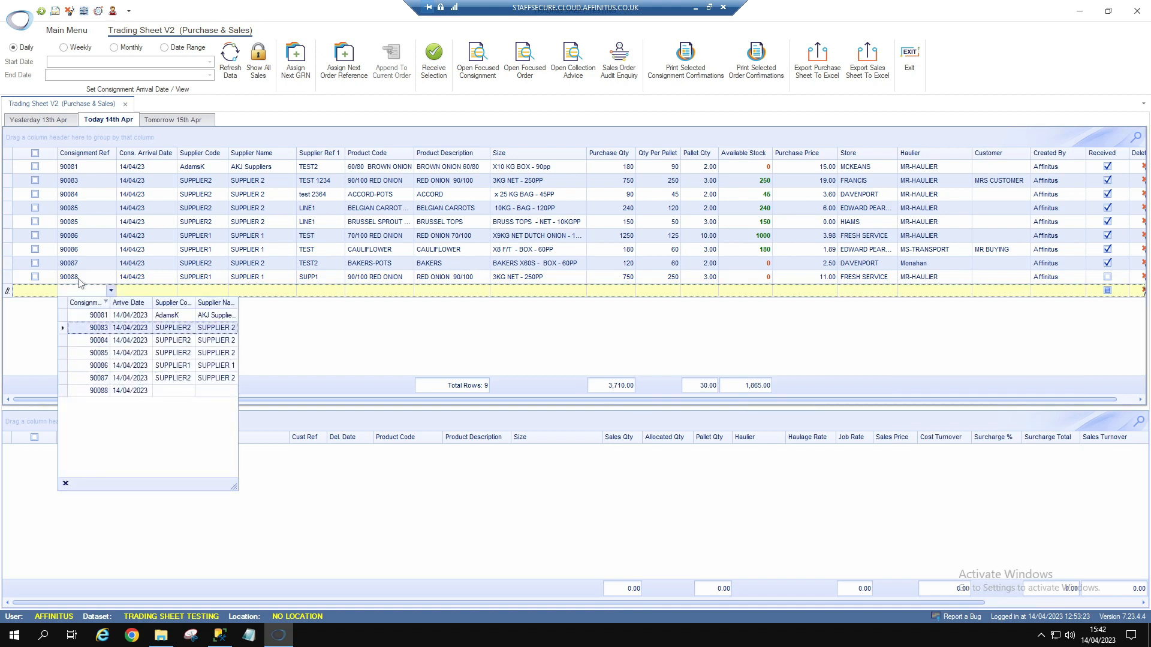
left_click(96, 393)
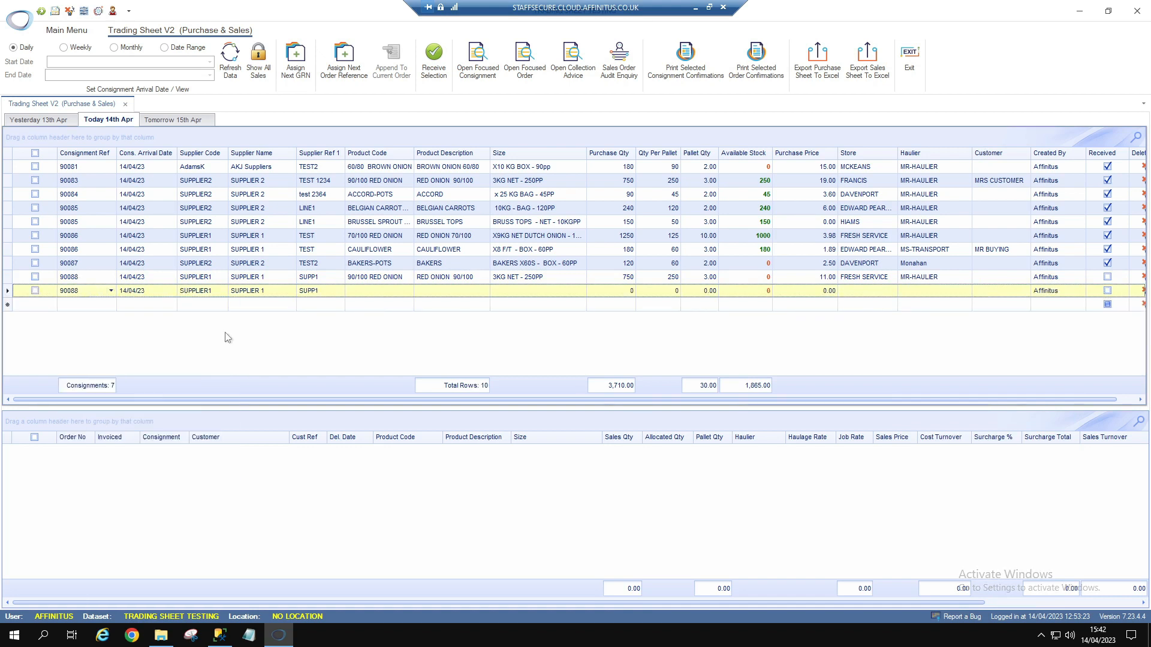
left_click(408, 292)
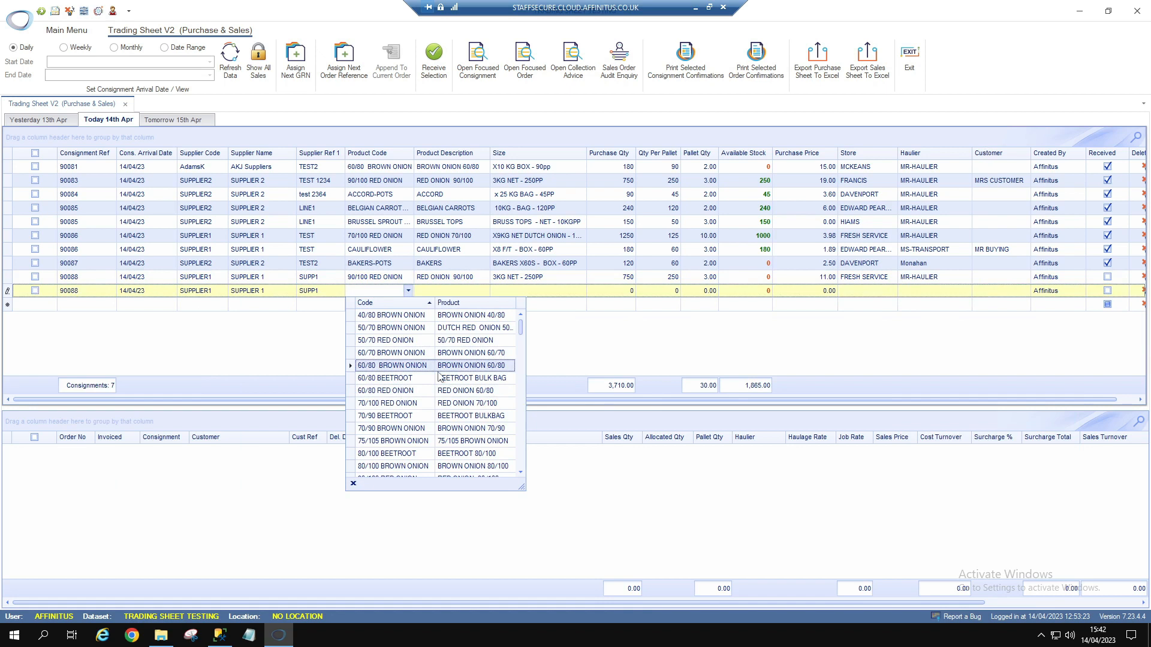
left_click(408, 391)
left_click(390, 292)
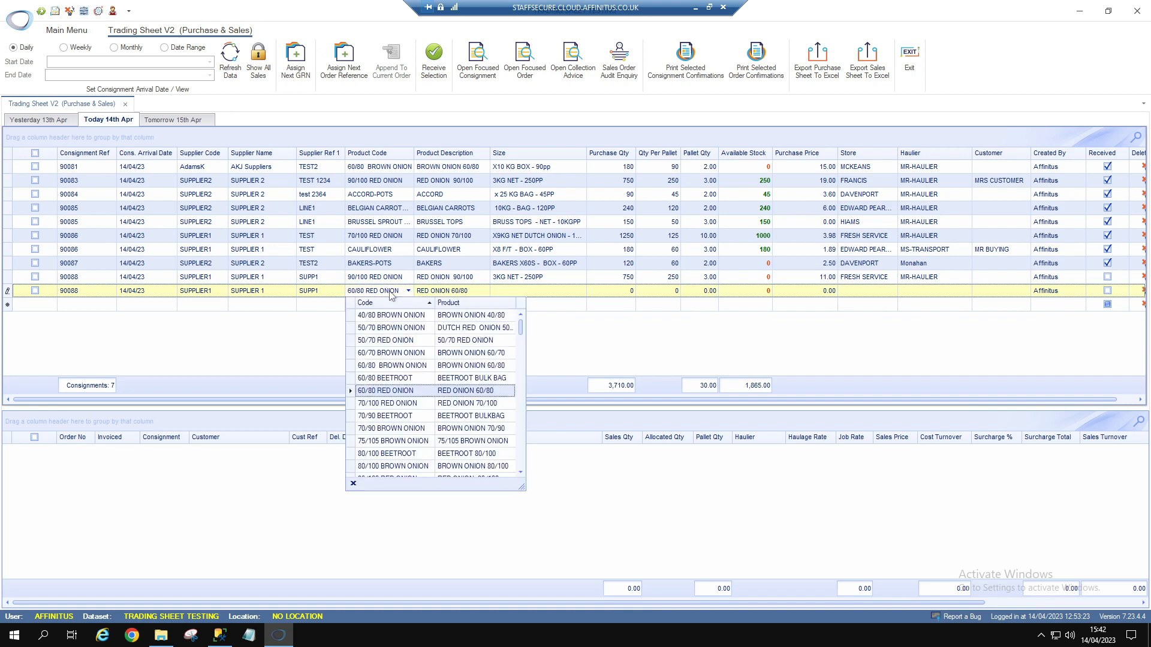
left_click(393, 441)
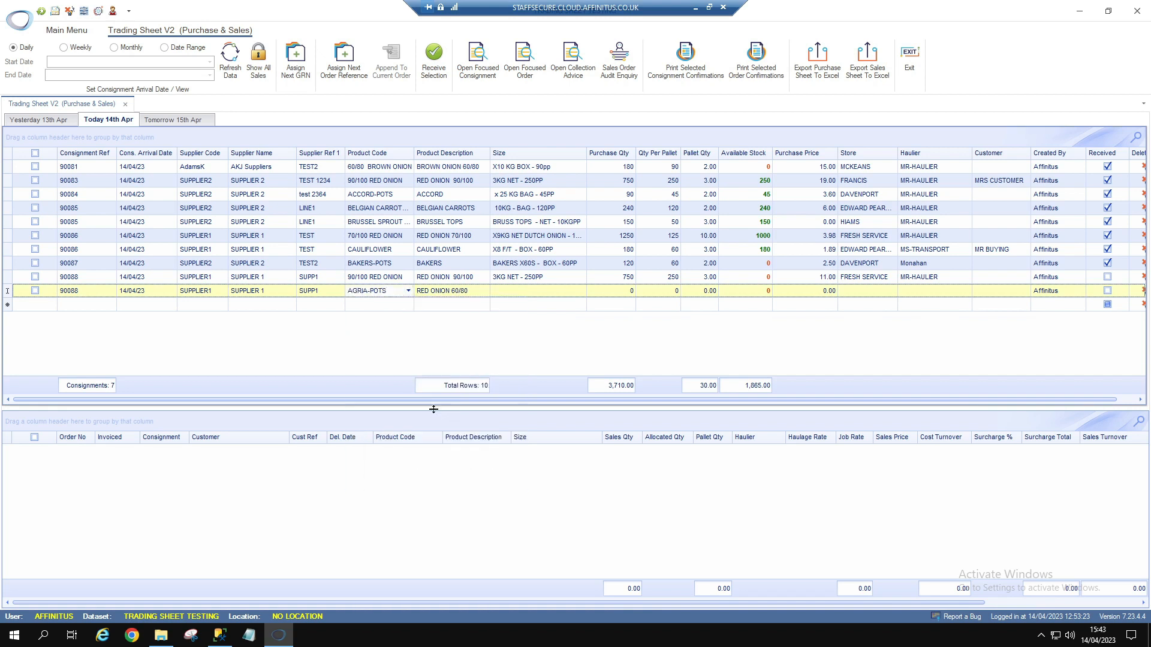
- Set the AGRIA-POTS line's size to x 25 KG - BAG - x50PP and its purchase quantity to 500
left_click(526, 293)
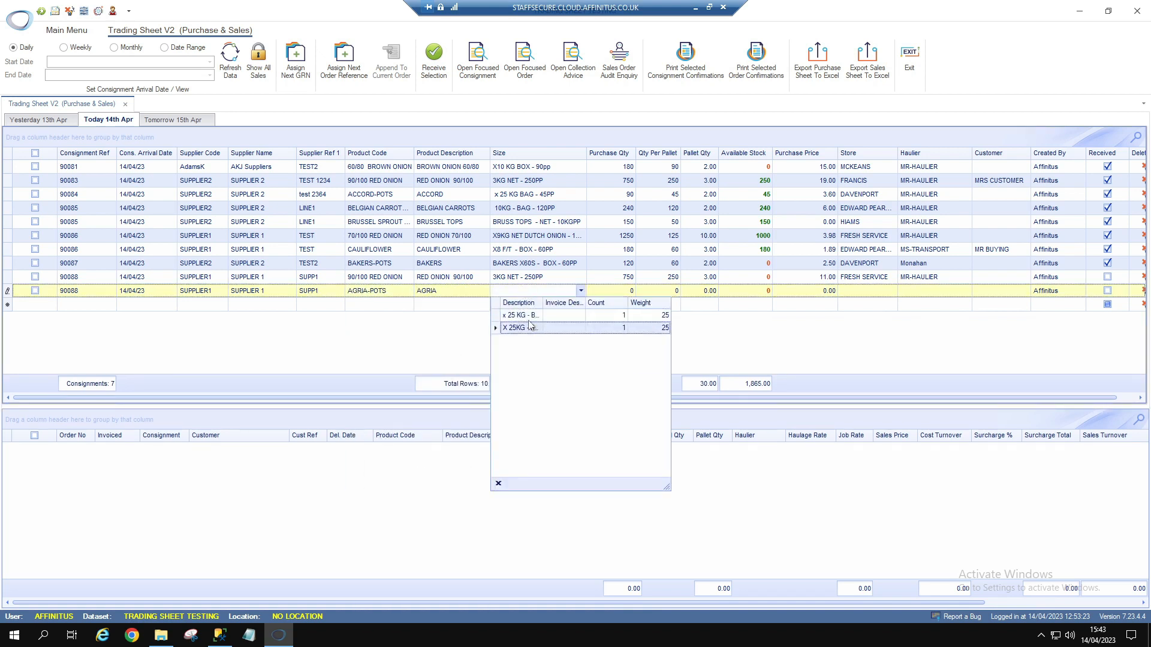
left_click(586, 317)
left_click(613, 293)
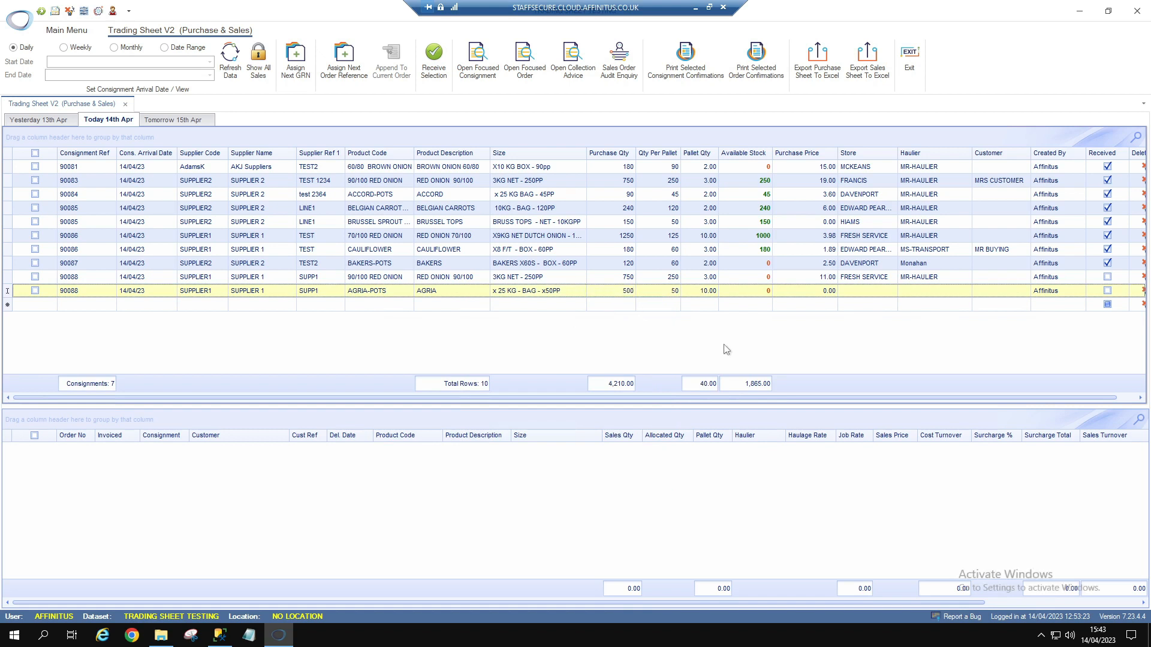
- Set the AGRIA-POTS line's purchase price to 12.00 and its store to PEARSONS
left_click(813, 293)
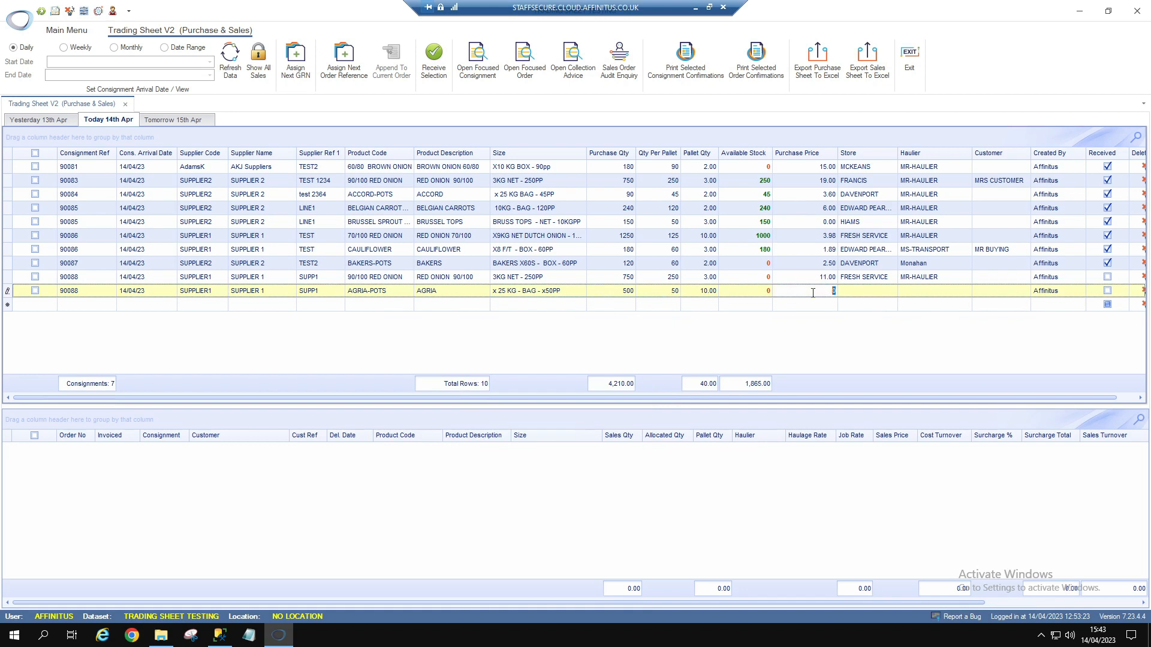
type("12")
key("Return")
left_click(853, 293)
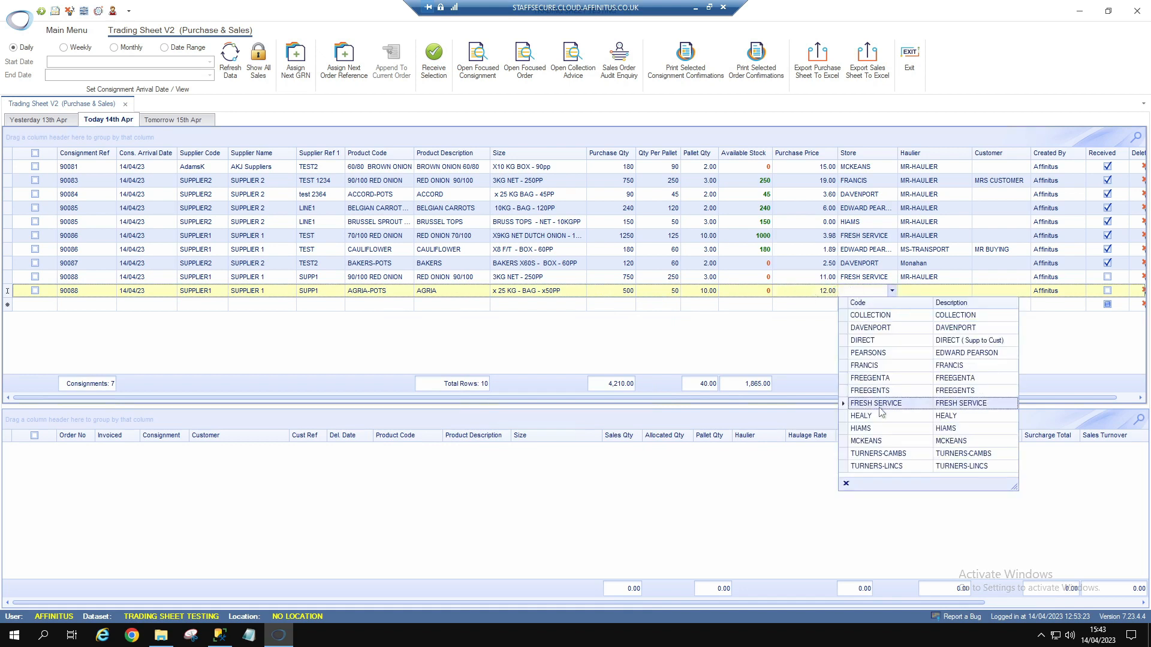
left_click(878, 353)
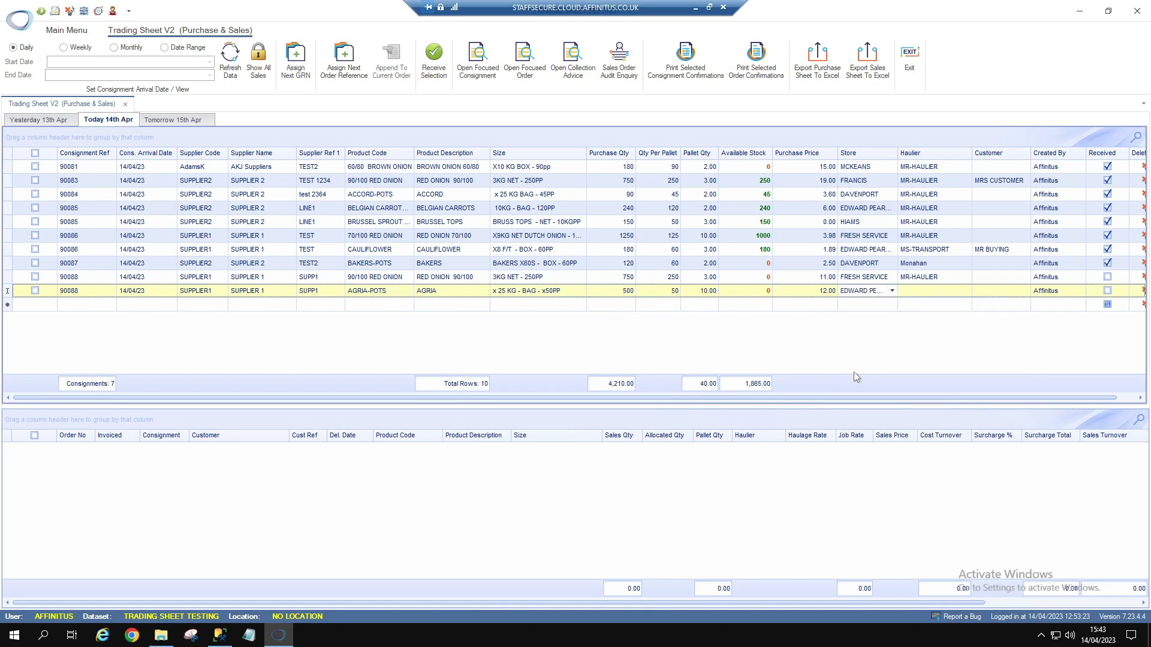
- Set the AGRIA-POTS line's haulier to MS-TRANSPORT and its customer to MR-BUYING
left_click(915, 294)
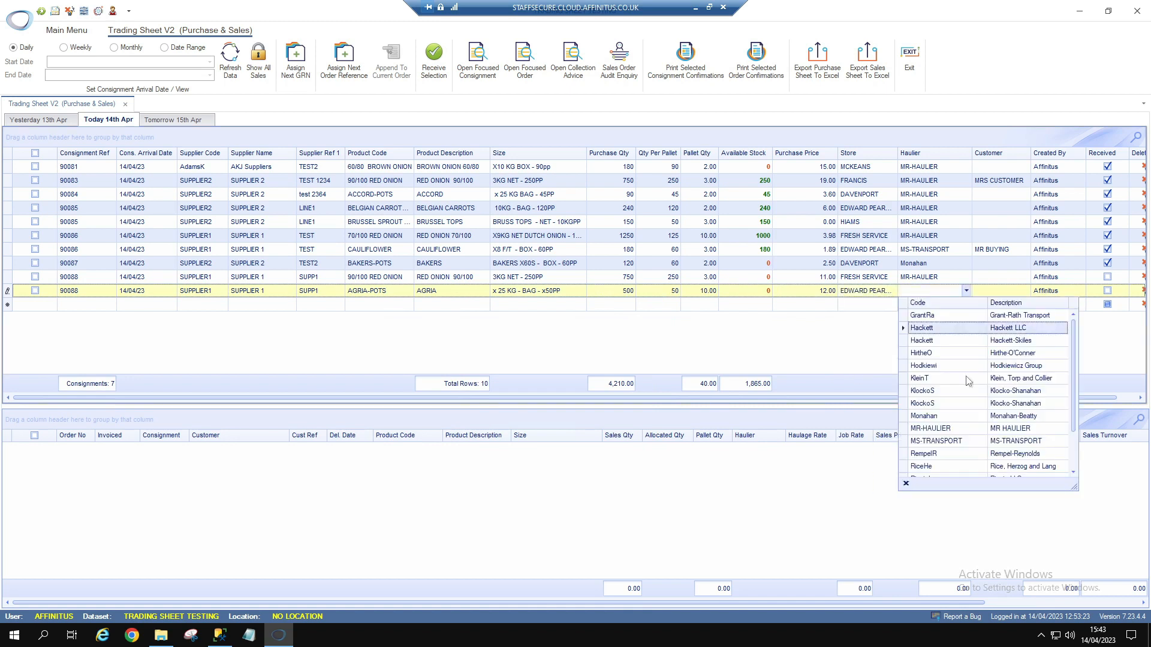
left_click(960, 442)
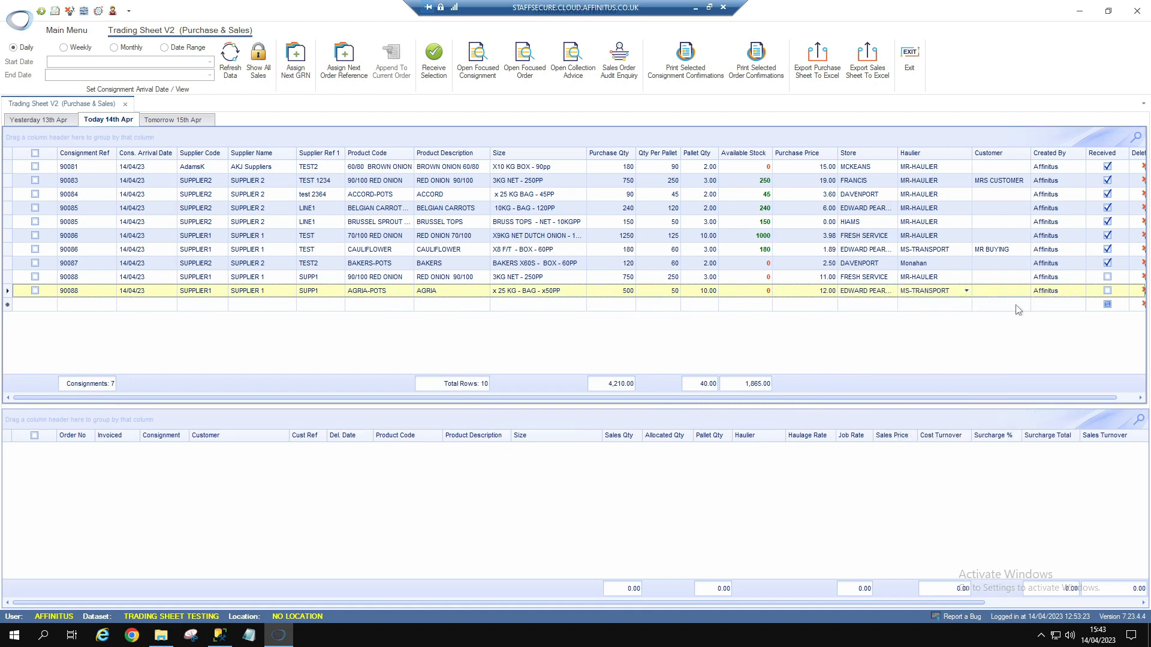
left_click(999, 293)
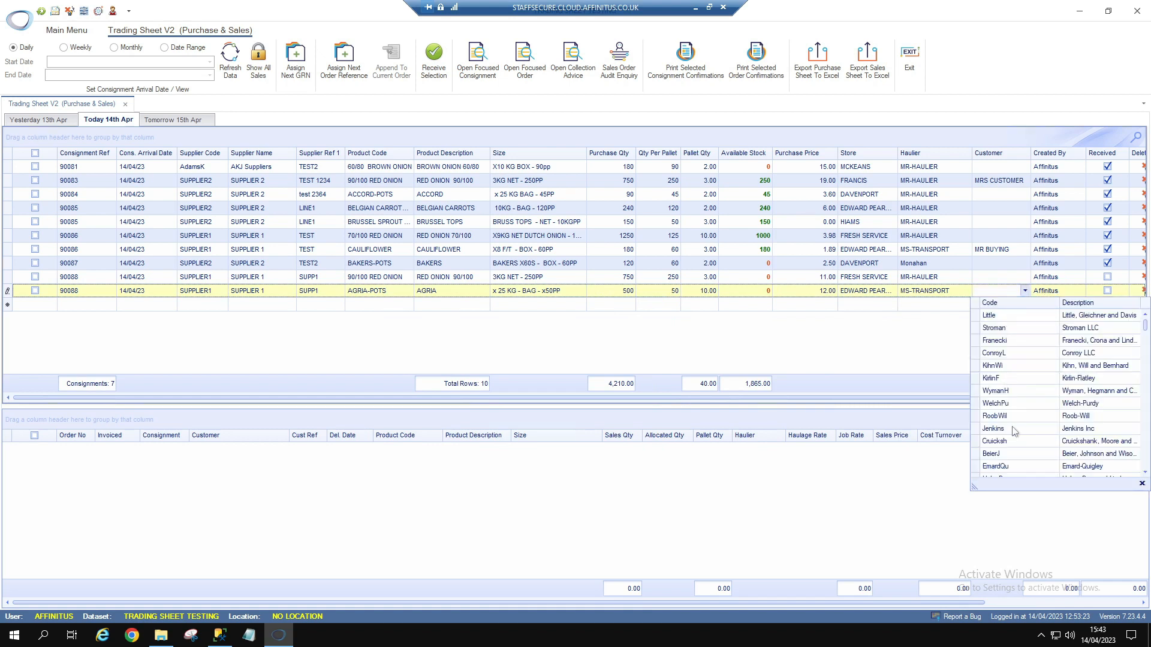
scroll(1011, 427, "down", 5)
scroll(1012, 431, "down", 6)
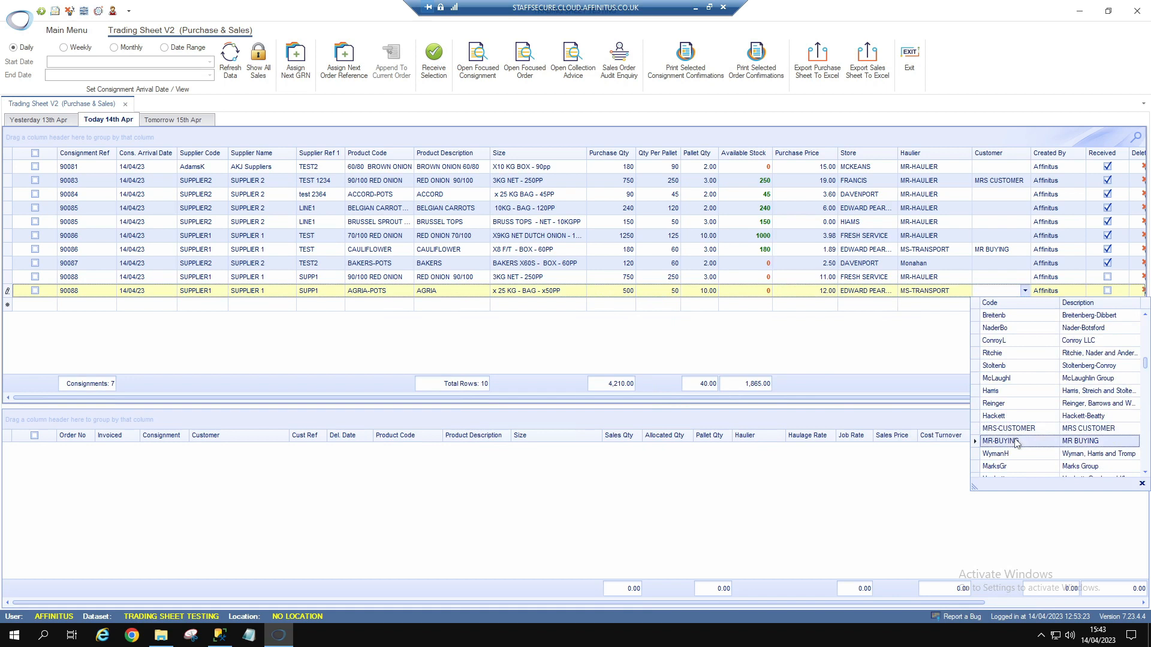
left_click(1015, 441)
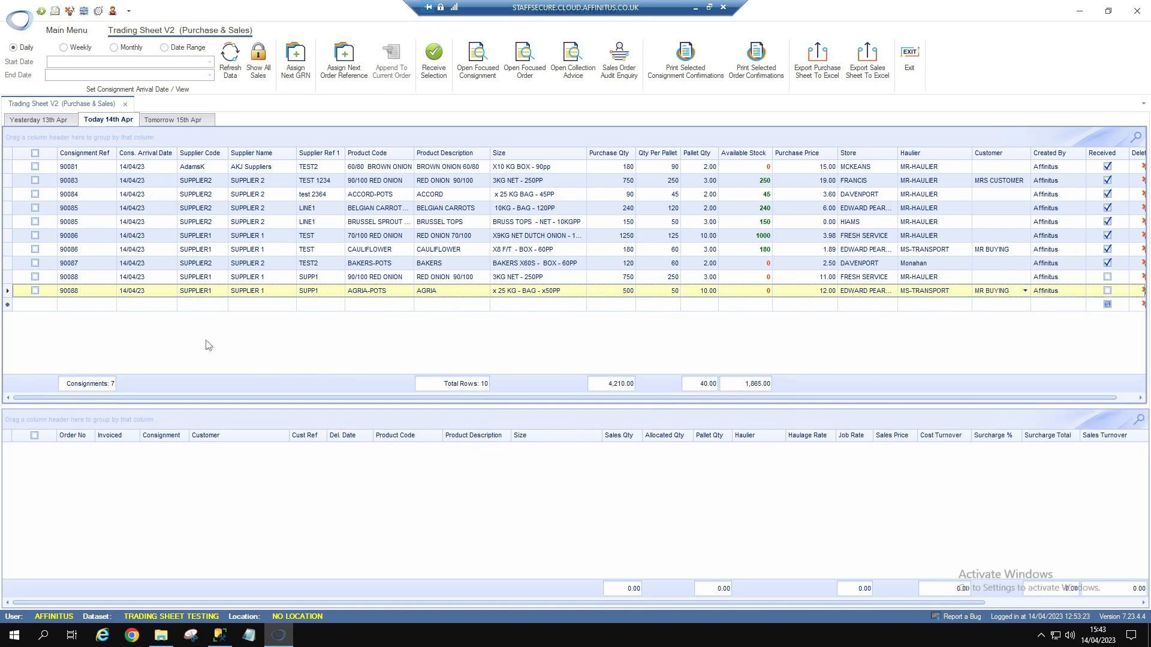
- Start a new consignment line with supplier code SUPPLIER2 and supplier reference SUPP2
left_click(302, 56)
left_click(203, 306)
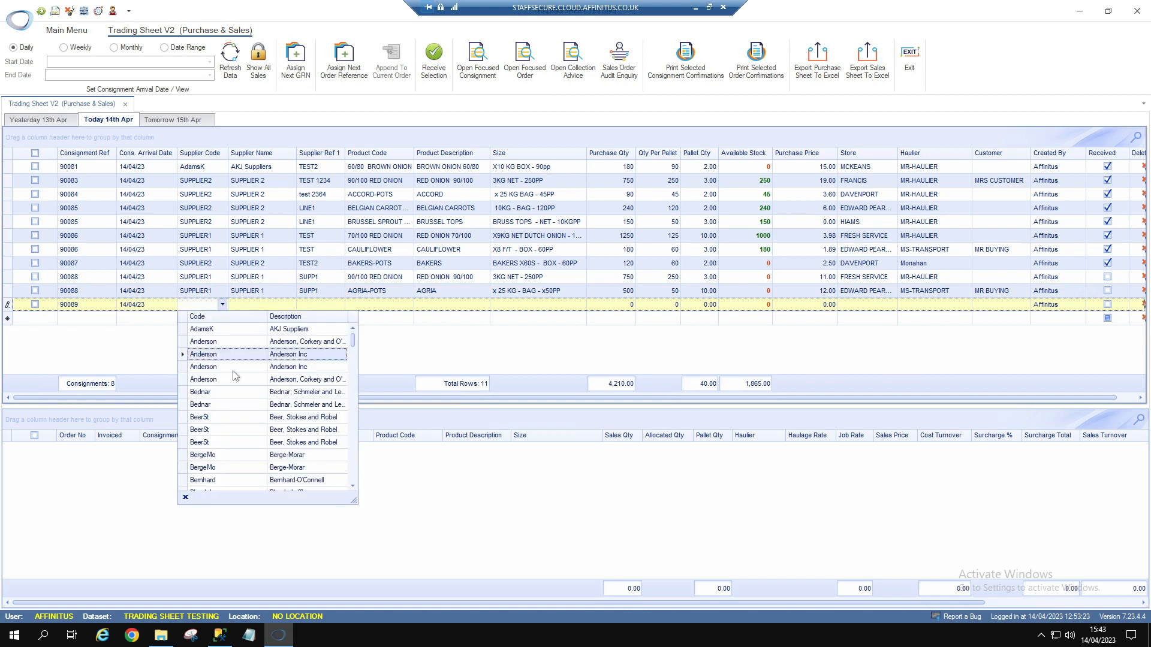
type("su")
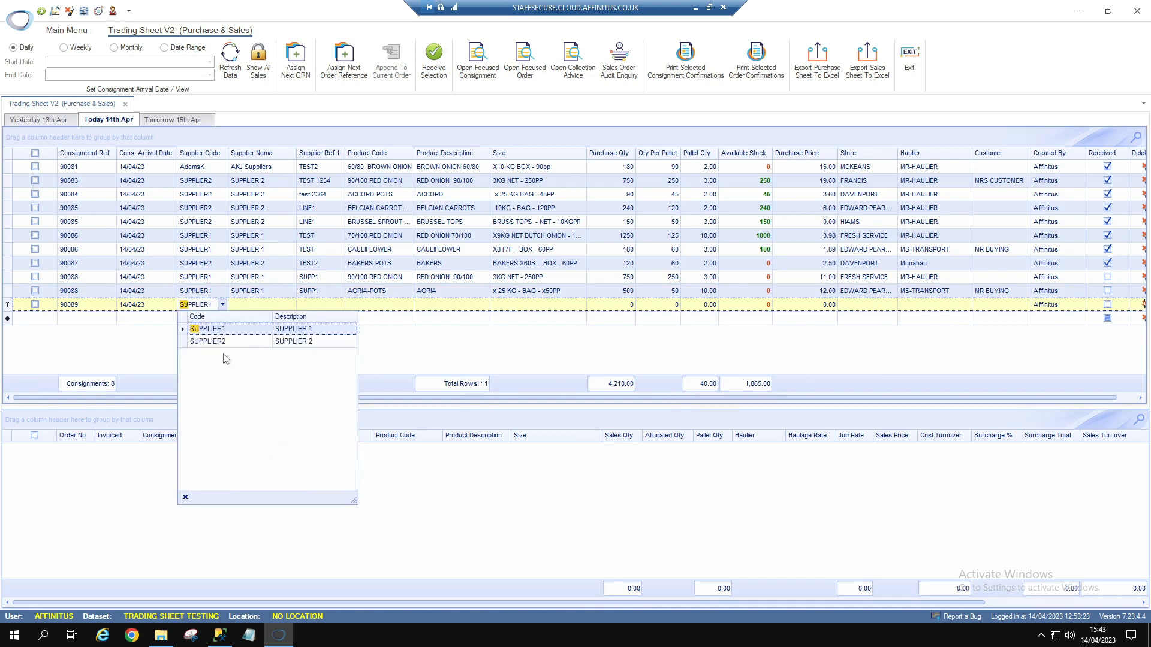
left_click(275, 343)
left_click(323, 304)
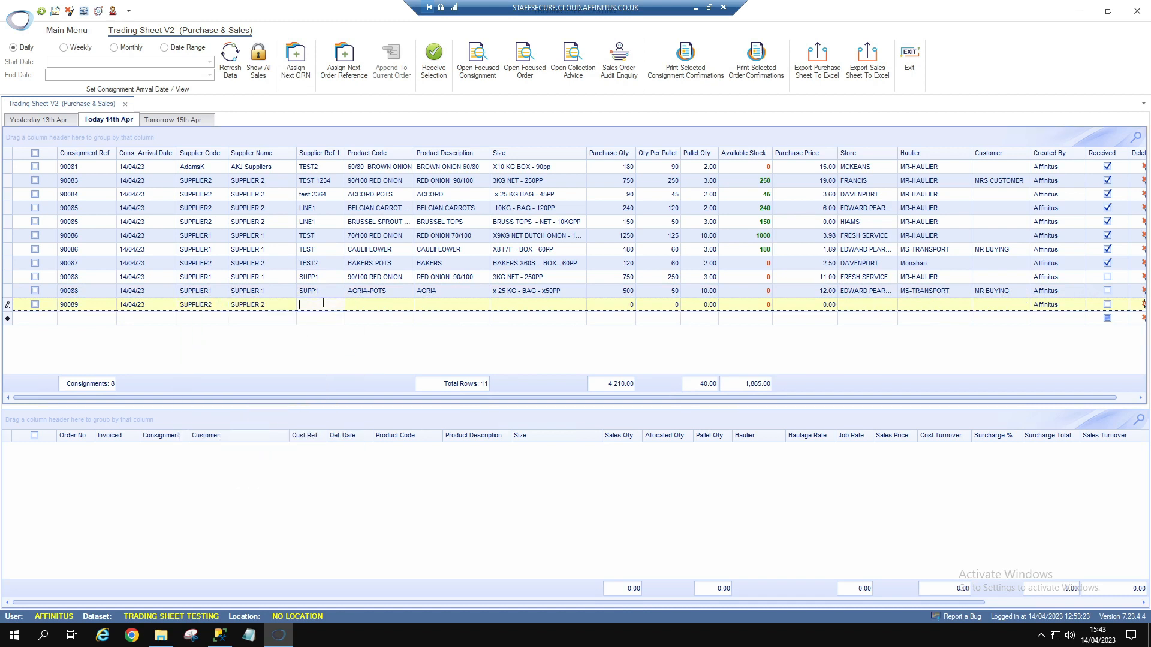
type("SUPP2")
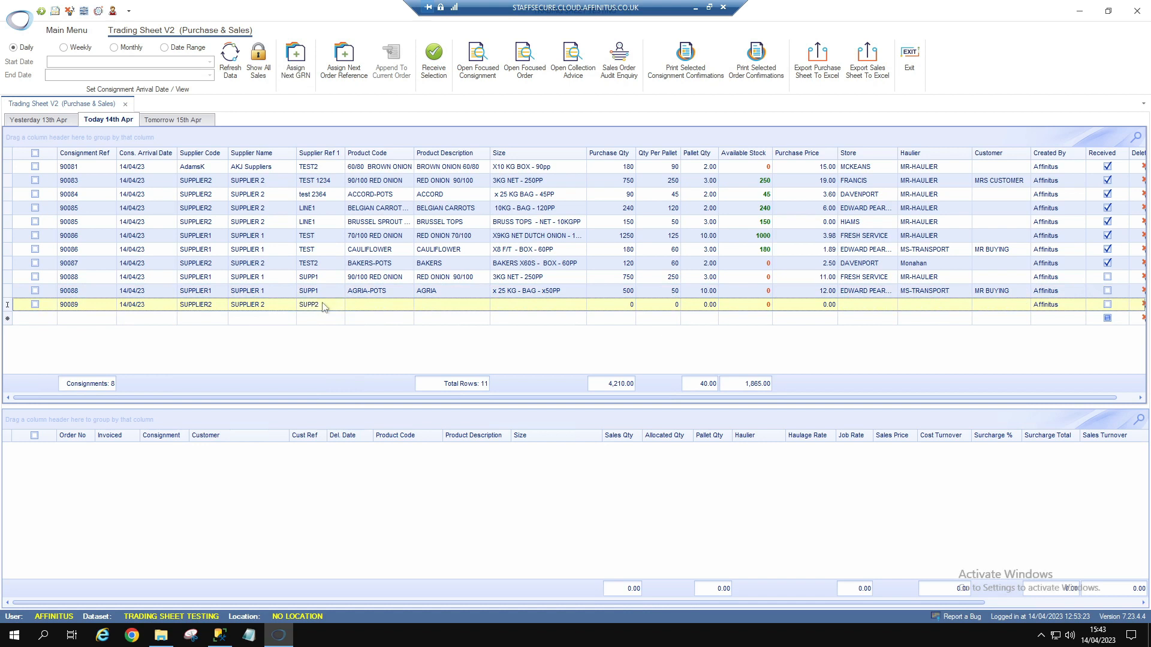
- Set the new line's product code to BUTTERNUT, its size to X12S - BOX - 100PP and its purchase quantity to 330
left_click(366, 309)
scroll(391, 468, "down", 4)
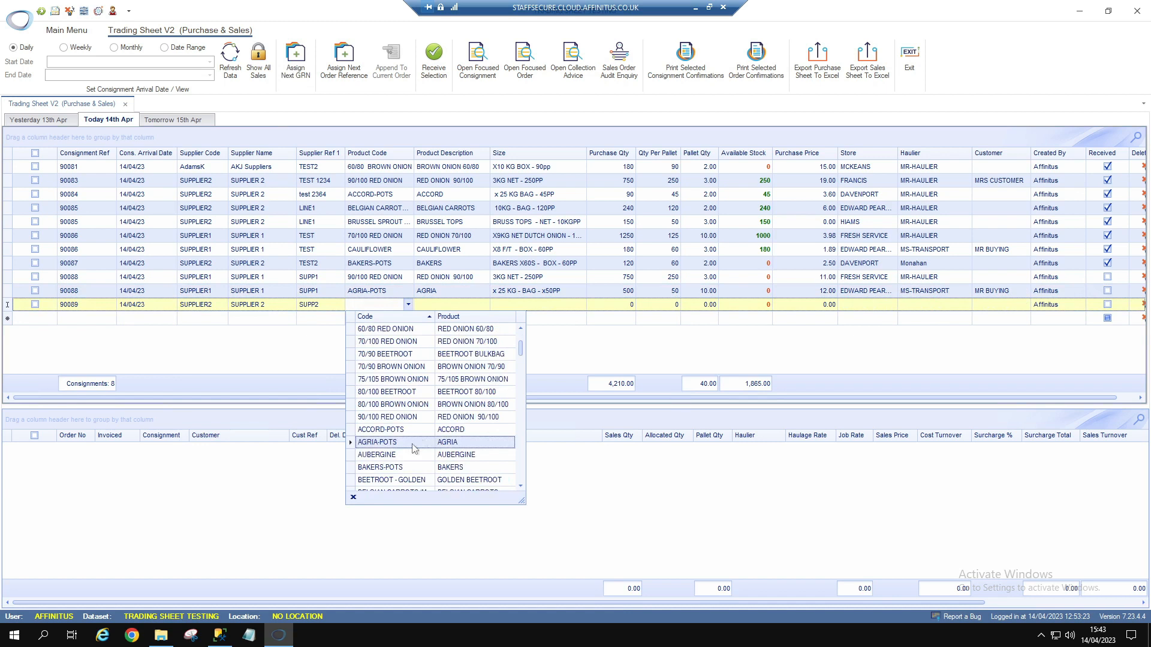
left_click(392, 455)
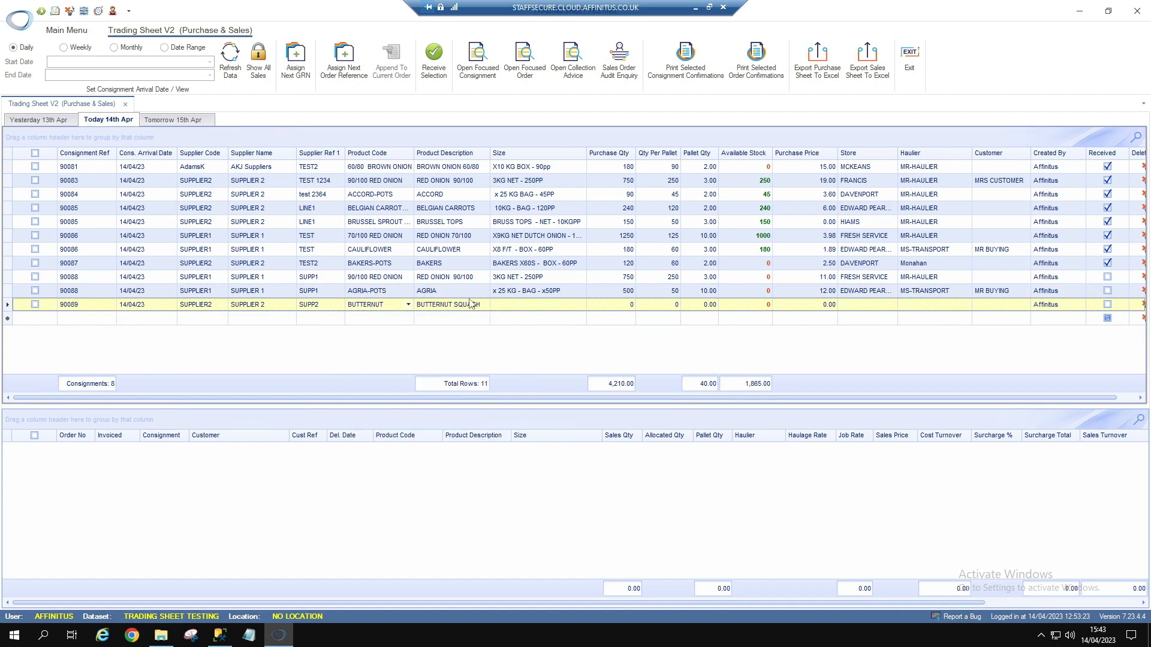
left_click(529, 308)
left_click(535, 343)
- Set the BUTTERNUT line's purchase price to 9.00, its store to HEALY and its haulier to MS-TRANSPORT
left_click(814, 306)
type("9")
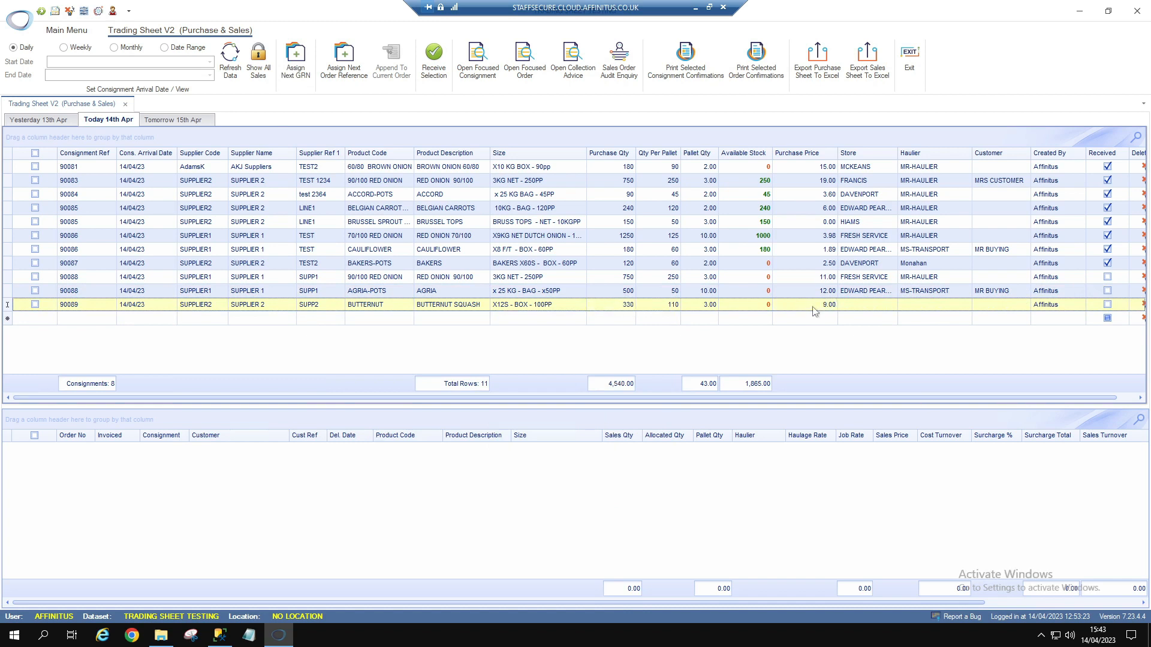
left_click(863, 307)
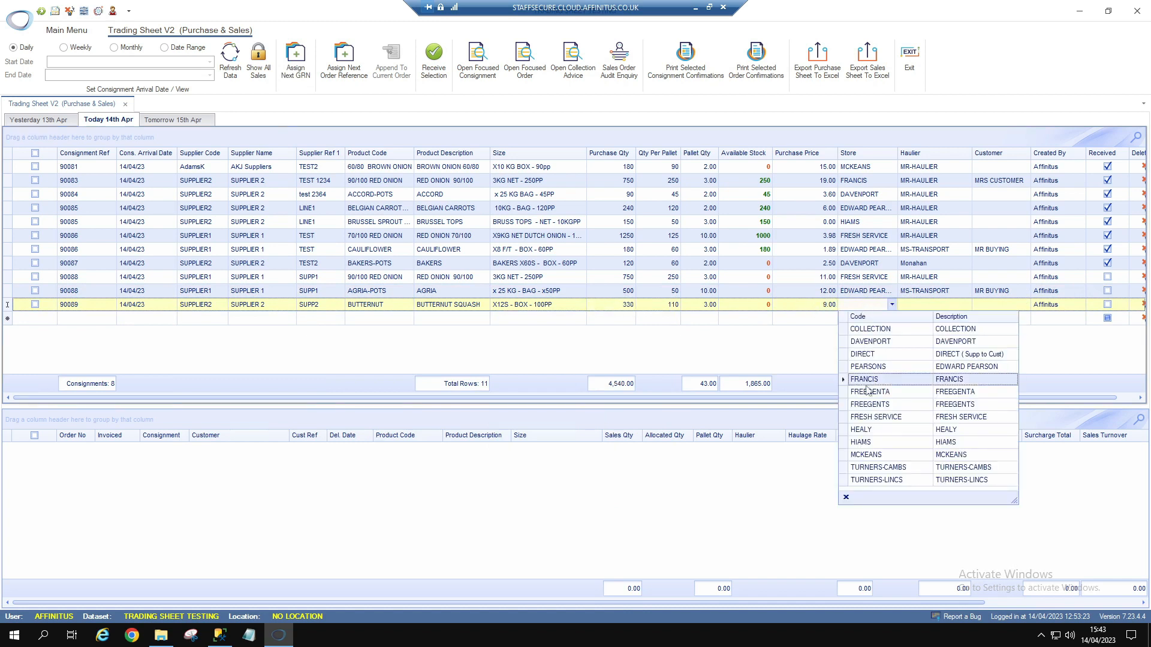
left_click(876, 433)
left_click(939, 308)
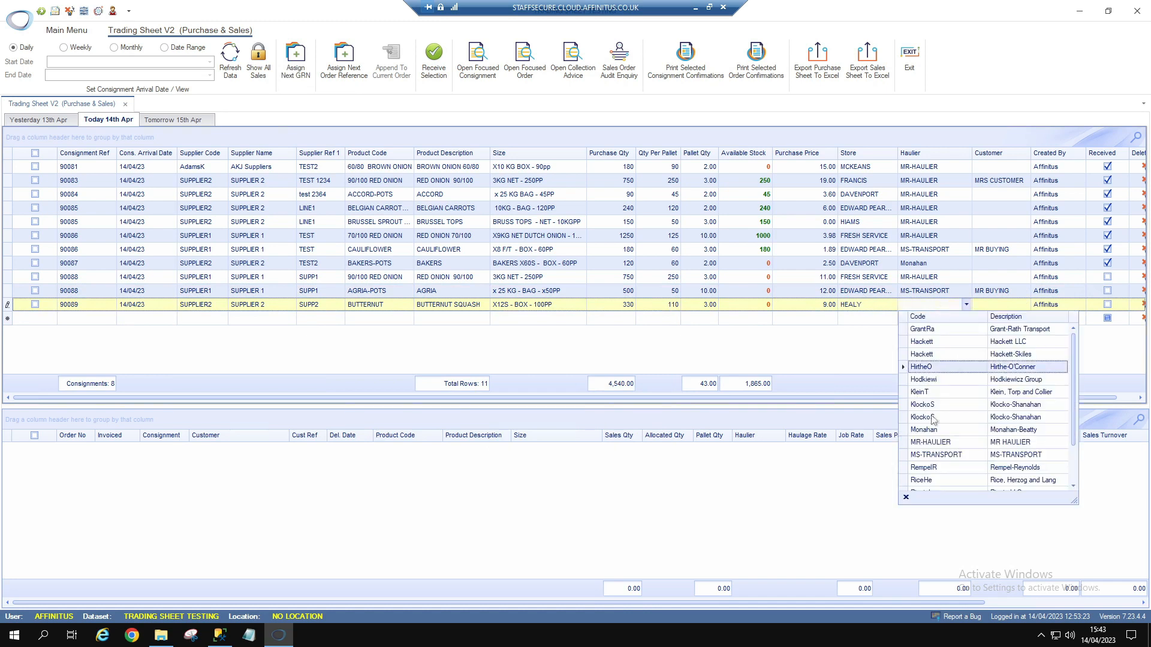
left_click(944, 453)
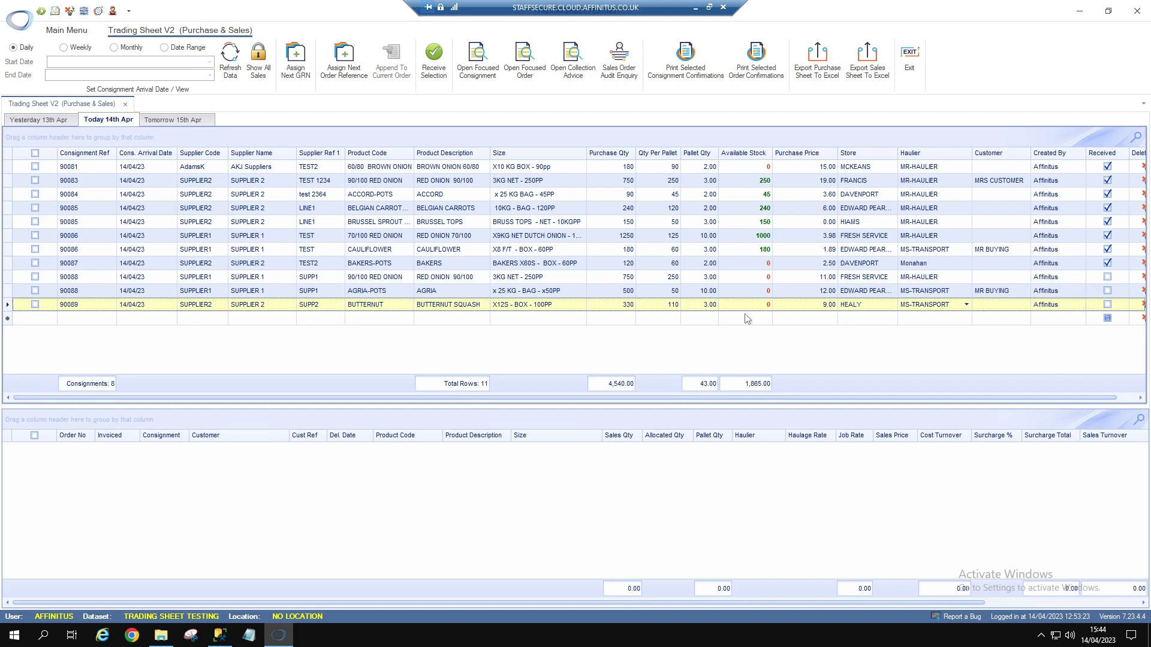
- Receive the stock of the three unreceived lines in the two newest consignments
left_click_drag(34, 282, 38, 303)
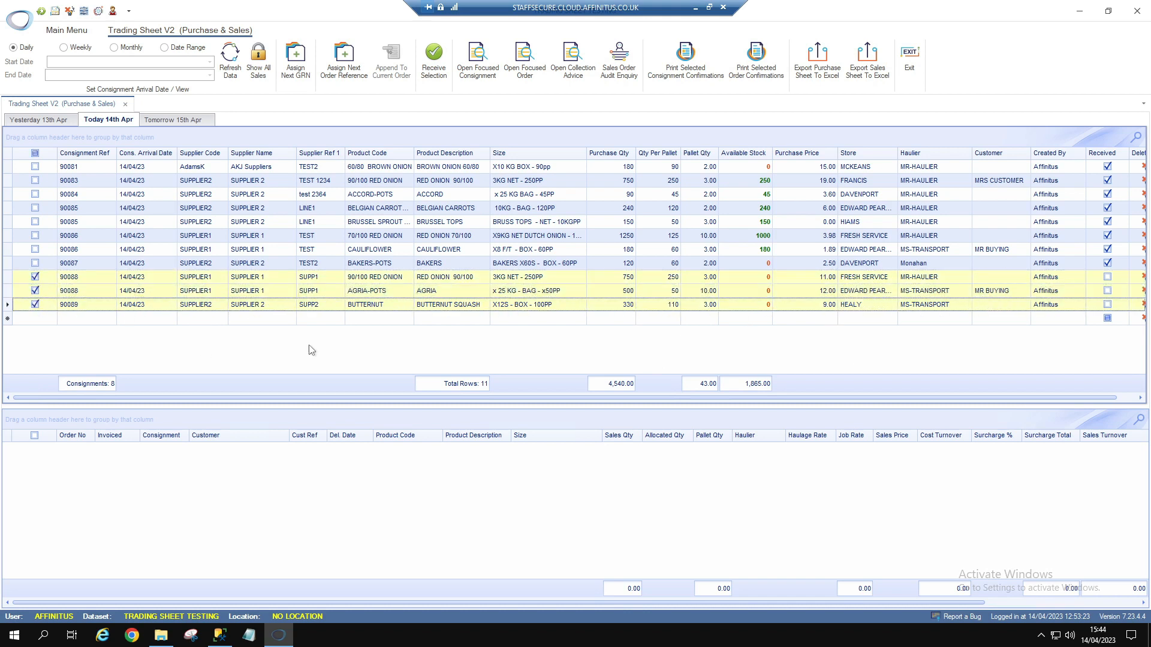
left_click(434, 56)
left_click_drag(542, 279, 378, 252)
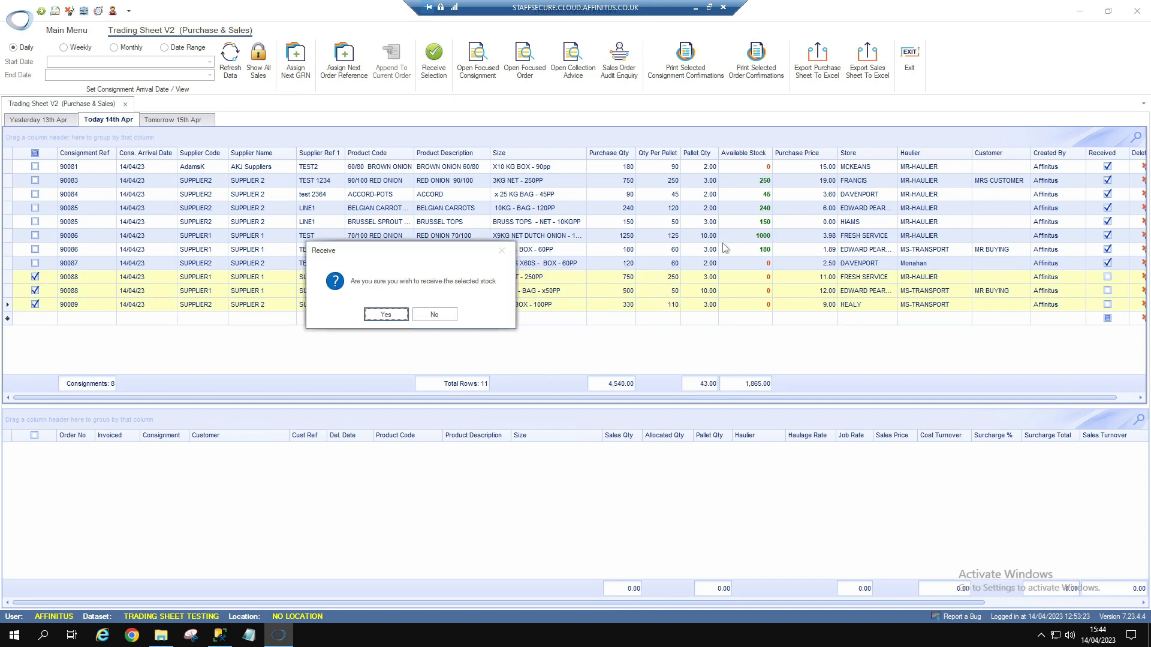
left_click(386, 314)
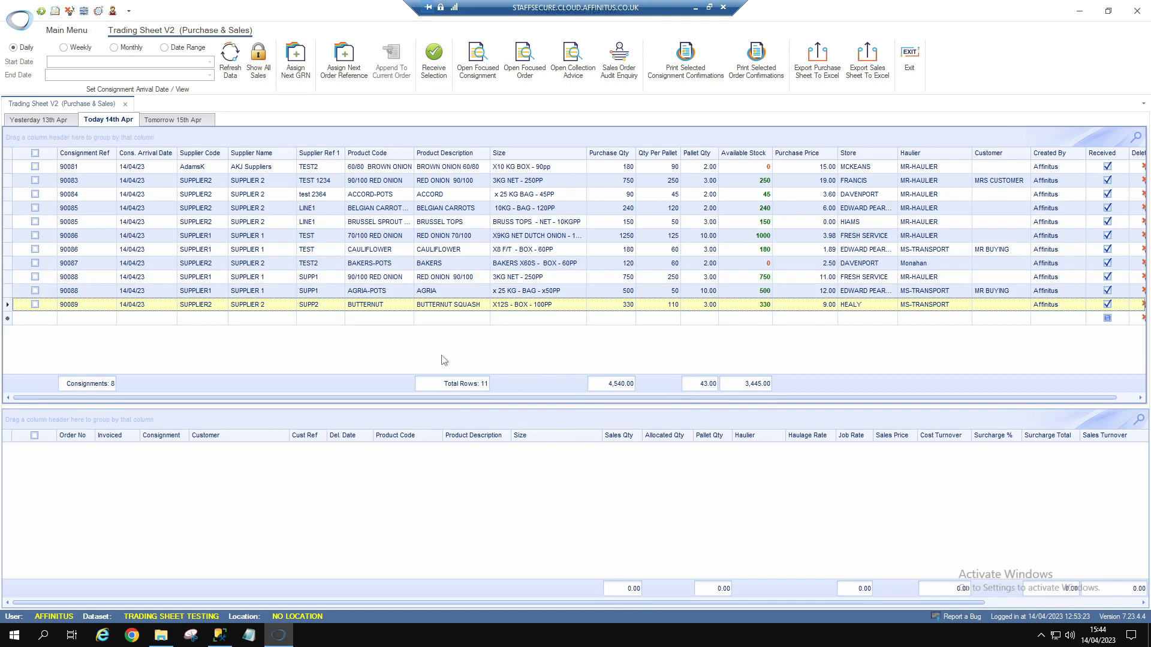
- Create a new sales order from the SUPP1 90/100 RED ONION line and set its customer to MRS-CUSTOMER
left_click(140, 278)
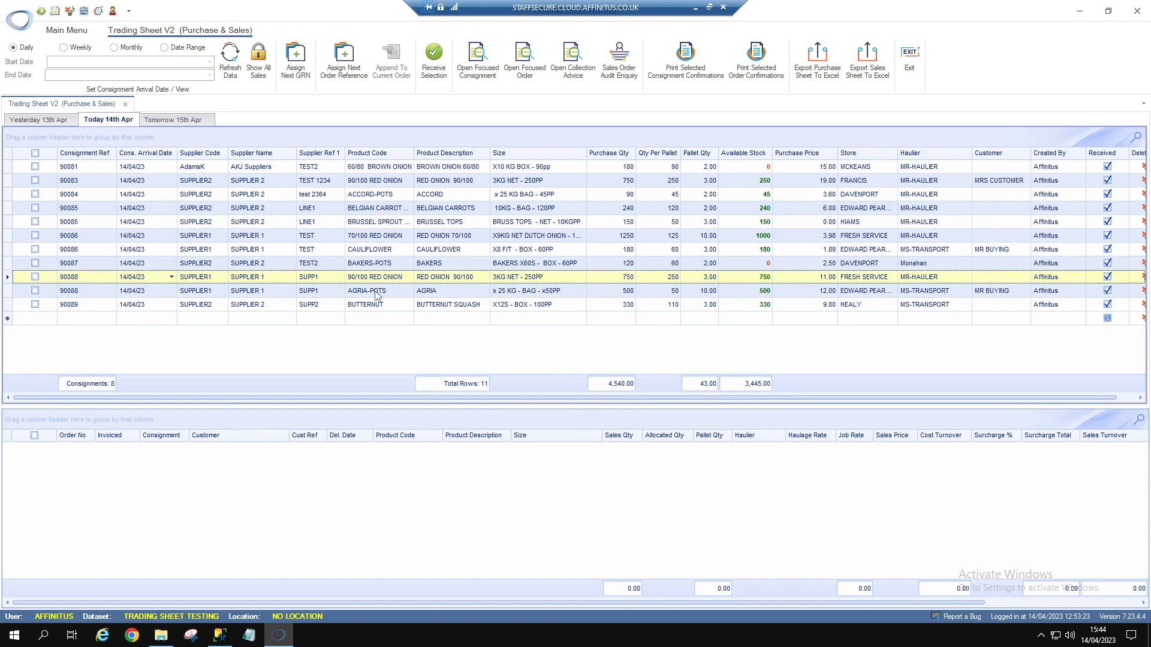
left_click(344, 57)
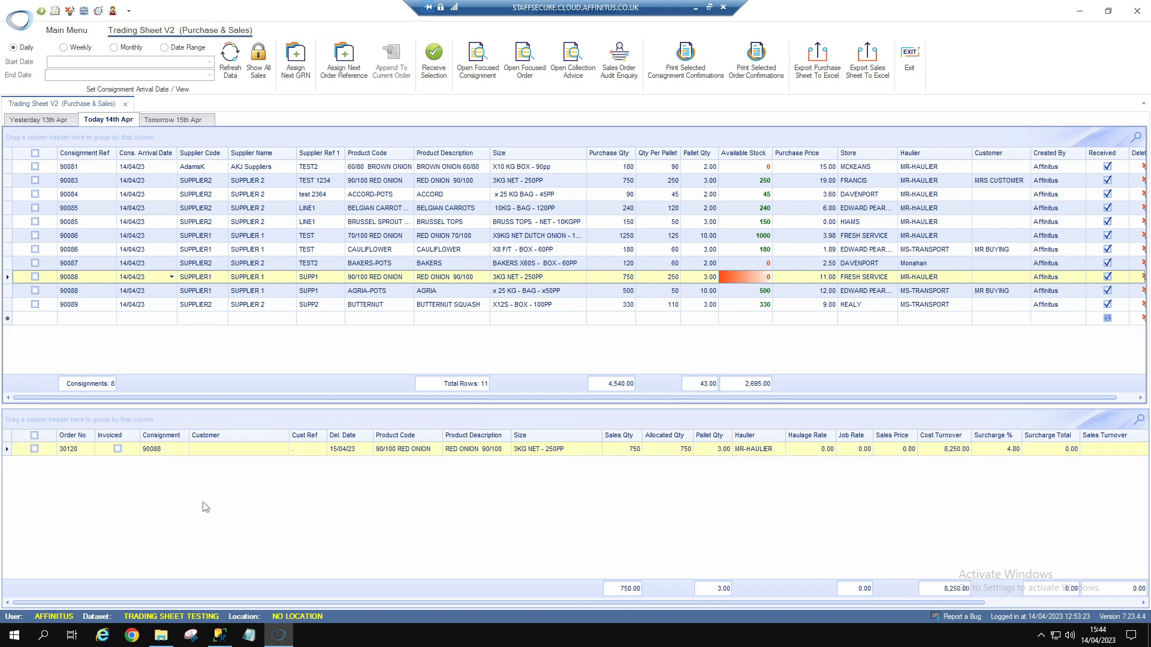
left_click(203, 455)
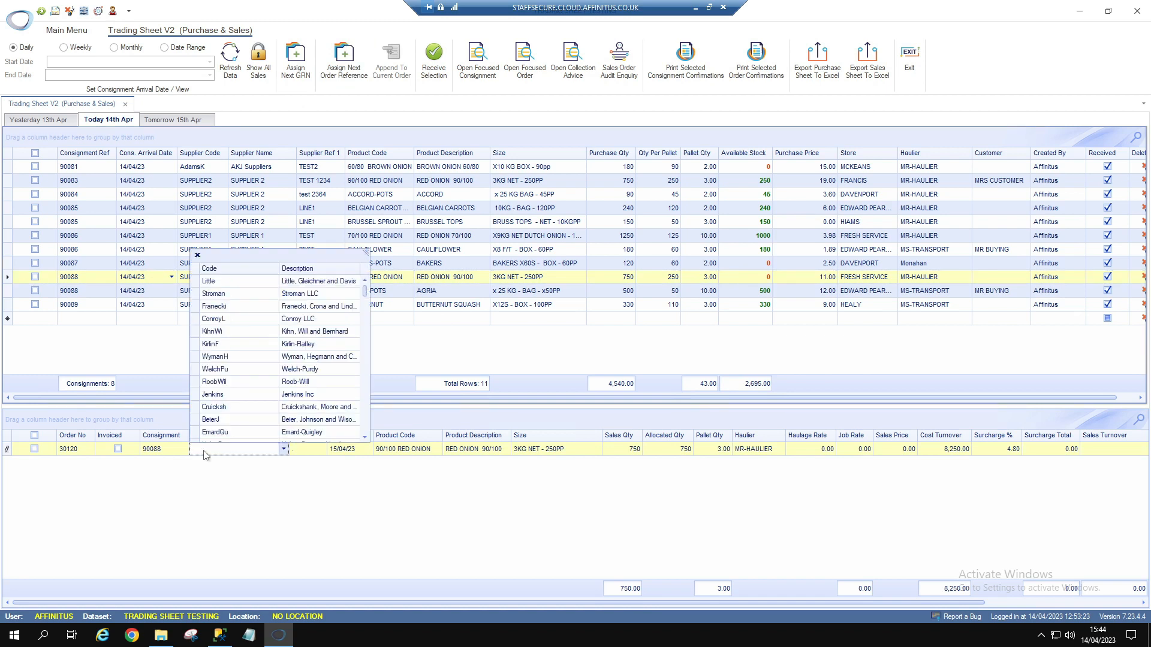
left_click_drag(365, 292, 362, 372)
left_click(237, 269)
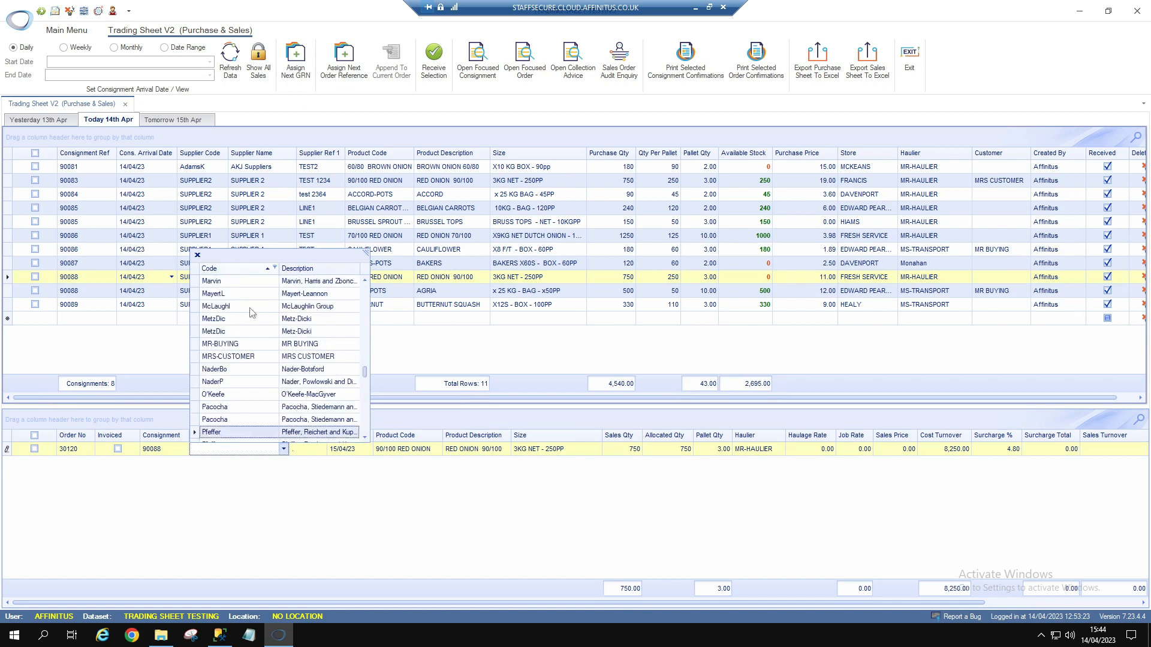
left_click(250, 358)
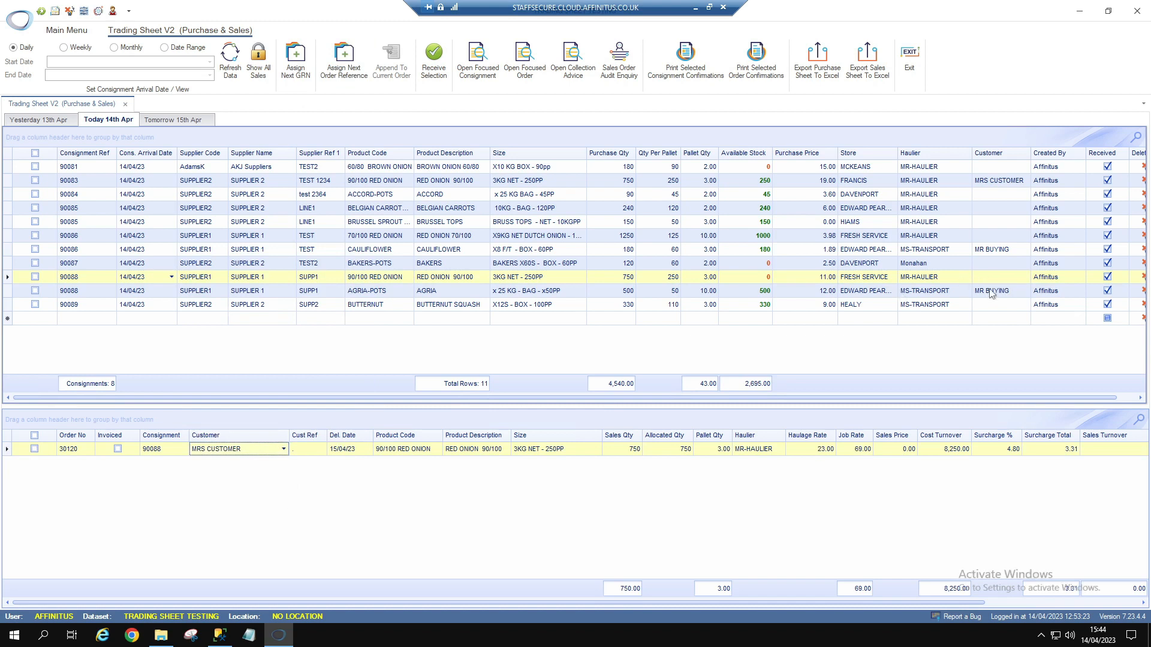
- Set the new order line's customer reference to CUST and its sales quantity to 500
left_click(303, 449)
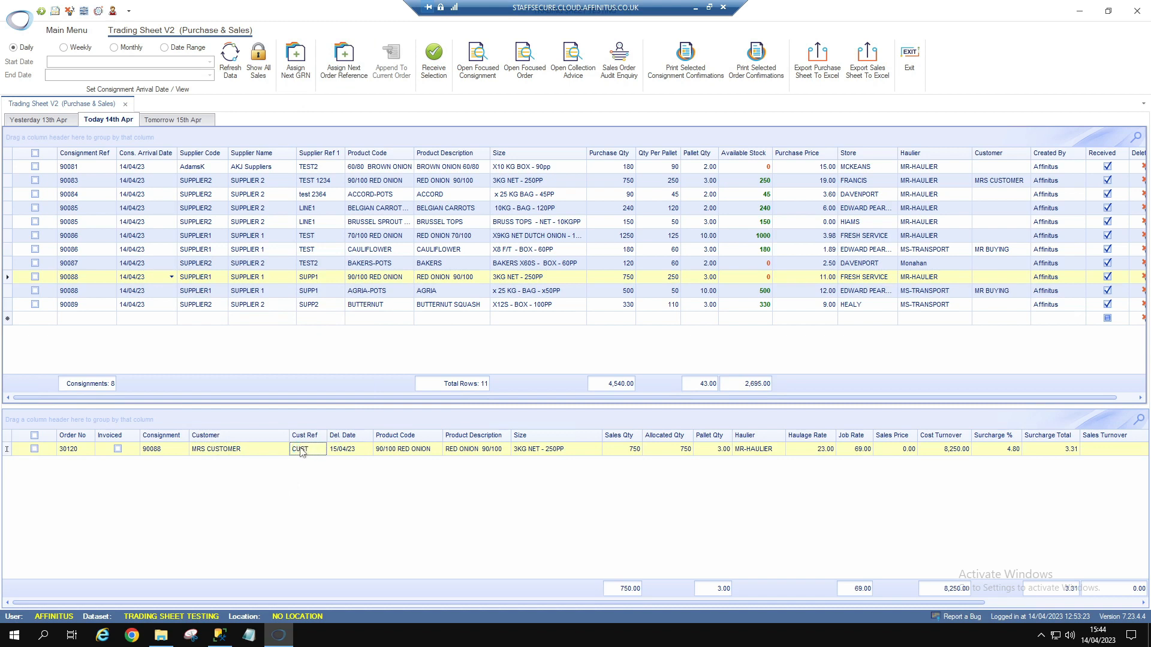
left_click(624, 453)
type("5")
key("Return")
- Change the order line's haulier to MS-TRANSPORT and fit the sales grid's Haulier column to its contents
left_click(758, 450)
left_click(779, 449)
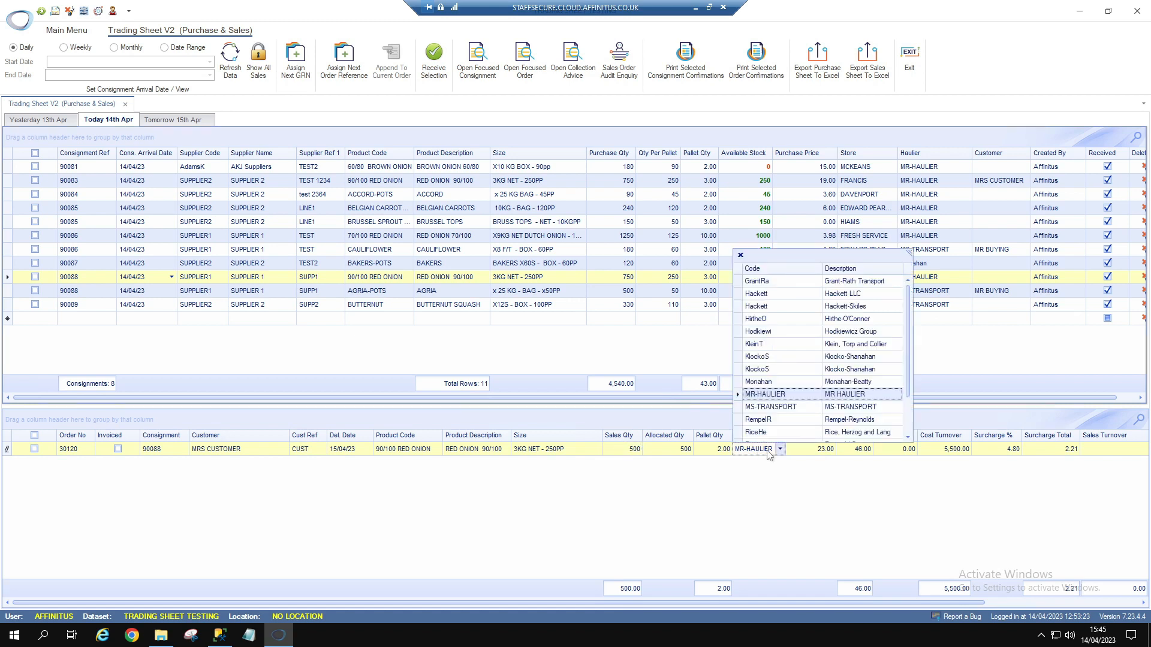
left_click(773, 411)
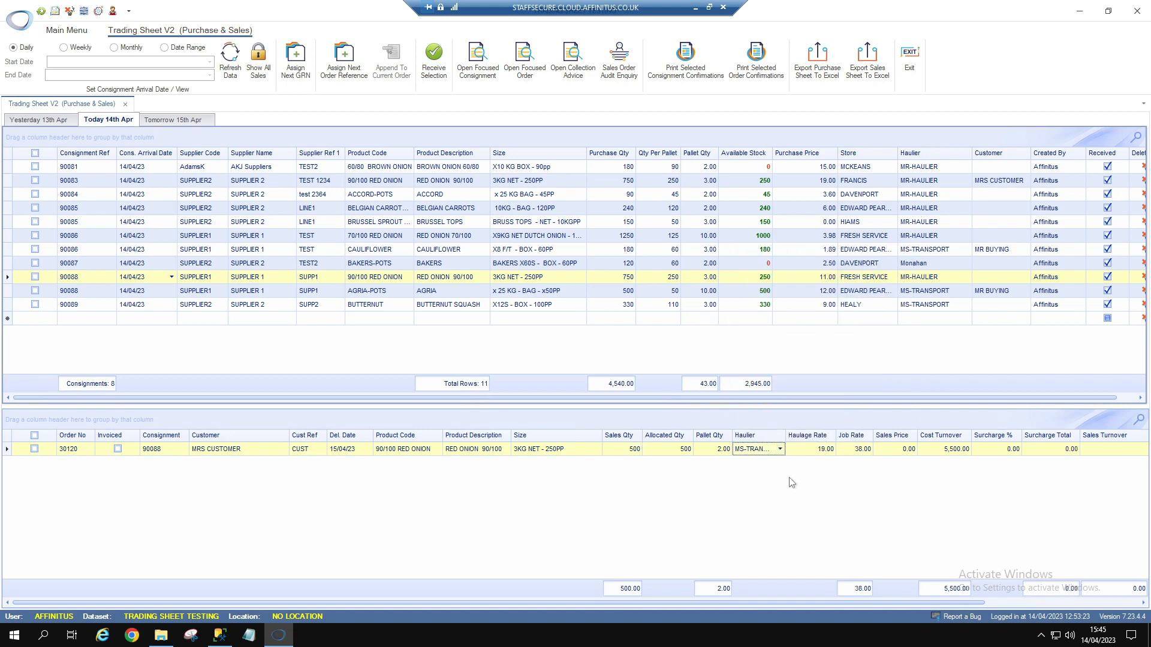
double_click(786, 436)
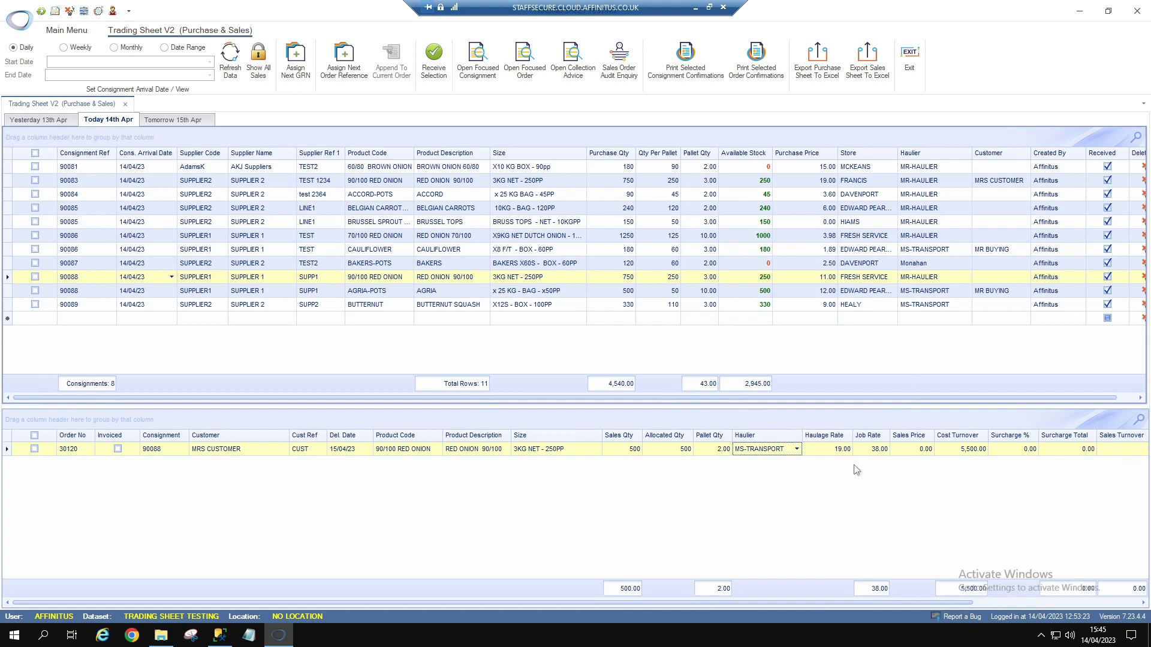
- Set the order line's sales price to 23.00 and its haulier to MR-HAULIER
left_click(908, 450)
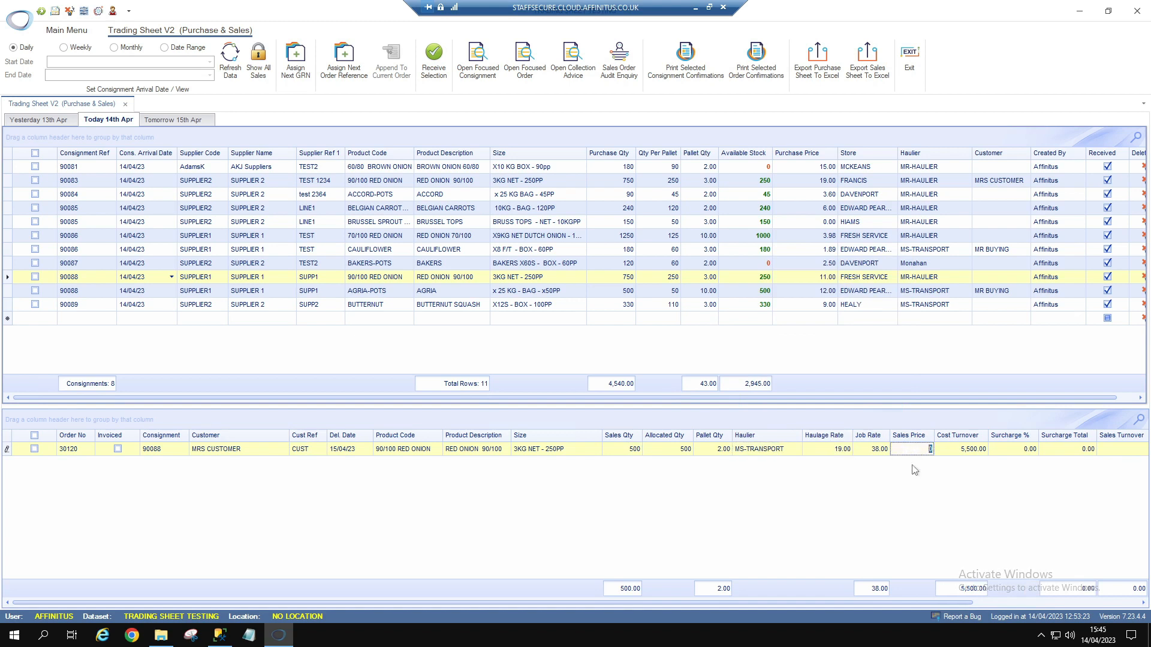
type("23")
key("Return")
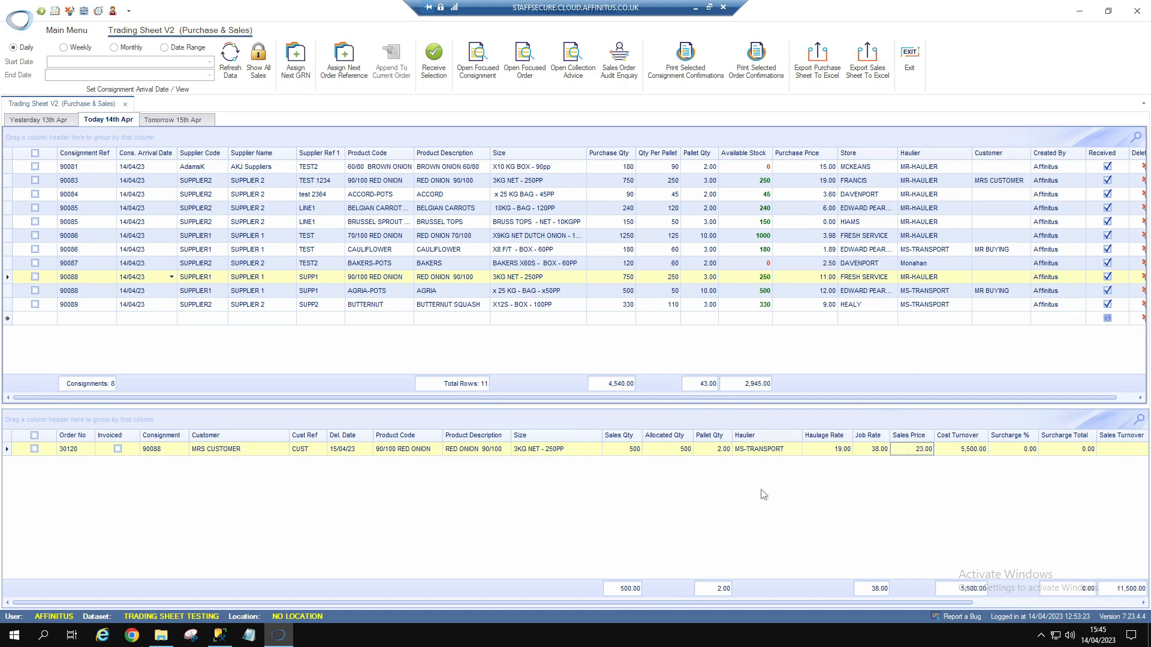
left_click(760, 451)
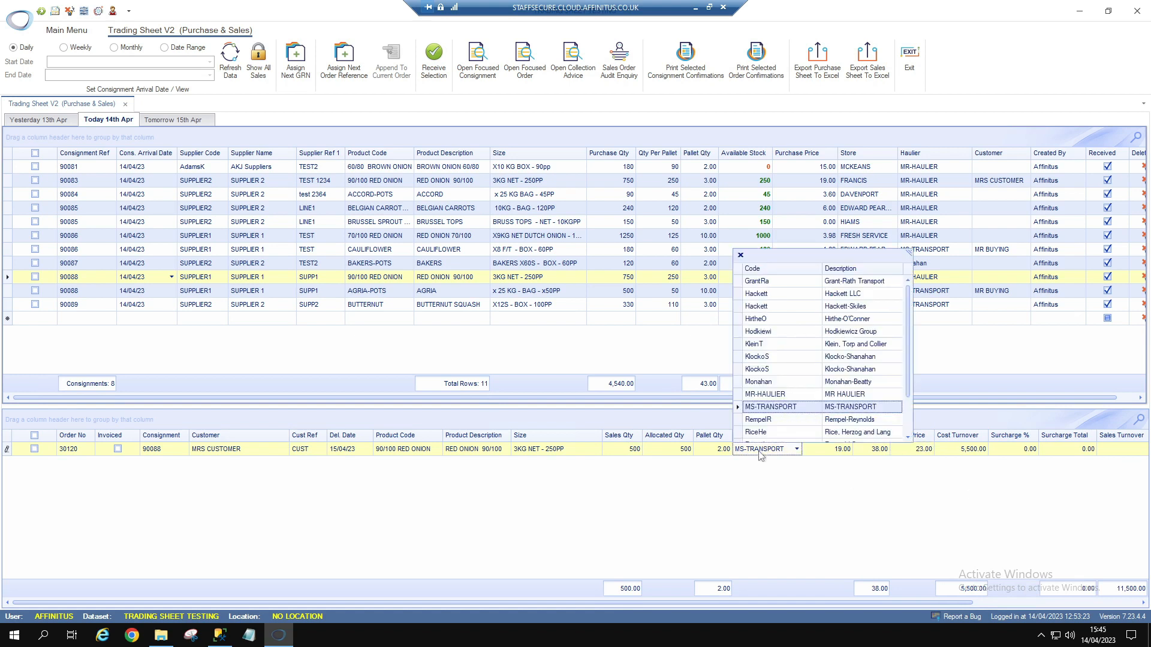
left_click(769, 395)
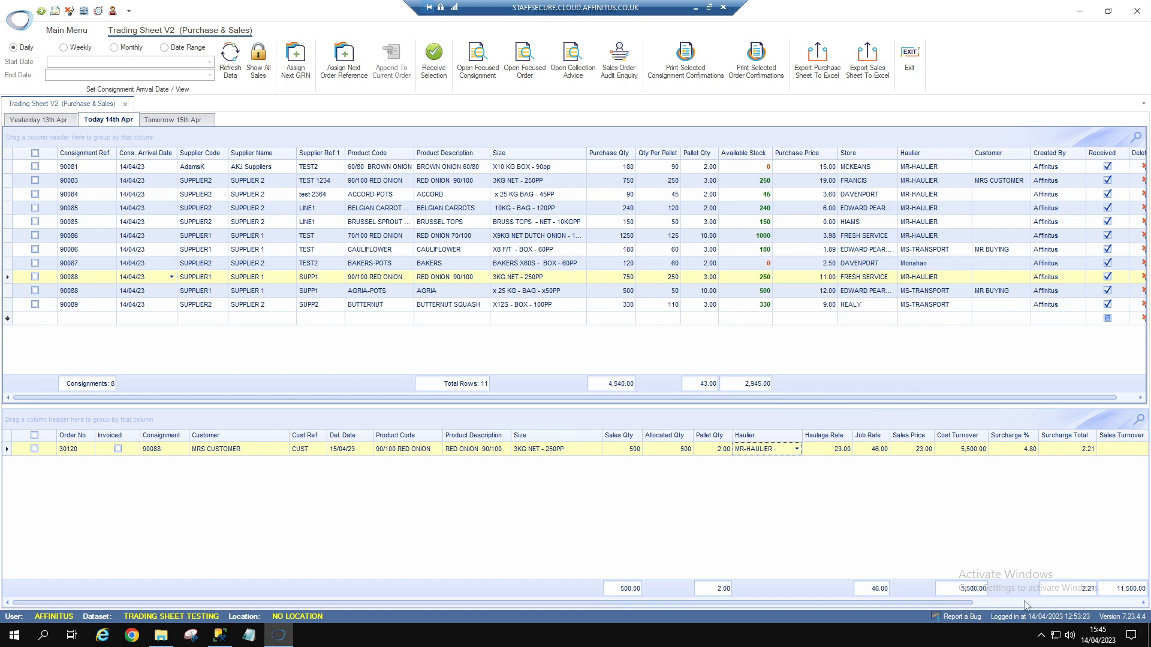
- Examine the order line's turnover columns and the sales linked to individual consignment lines
left_click_drag(737, 607, 841, 606)
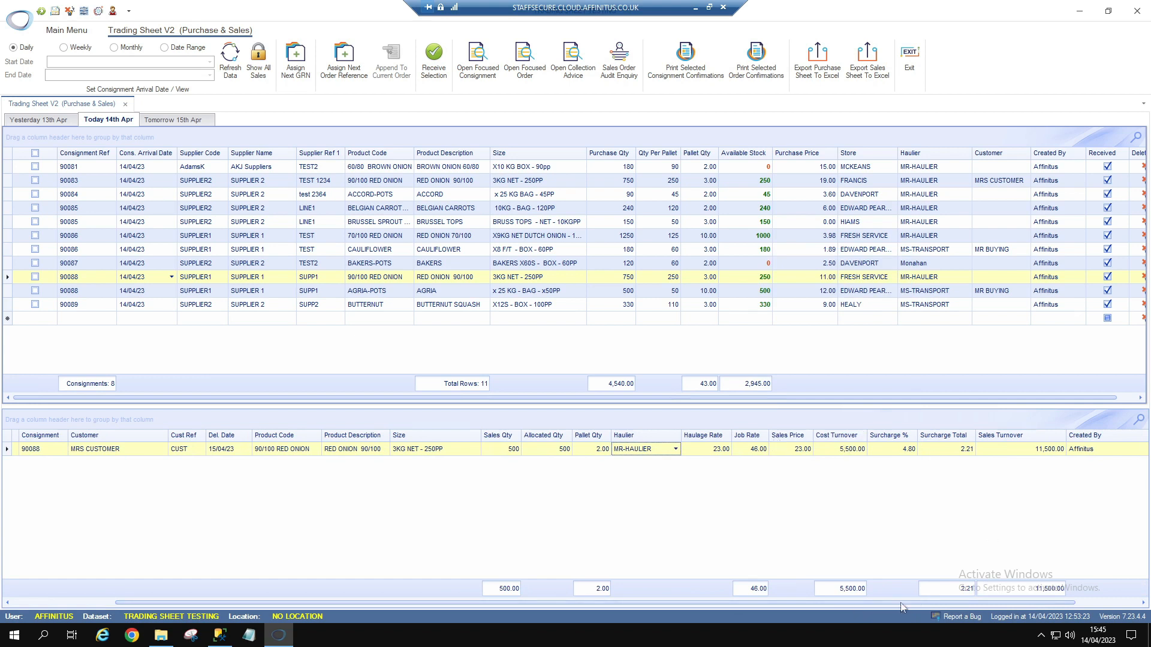
left_click_drag(902, 607, 411, 613)
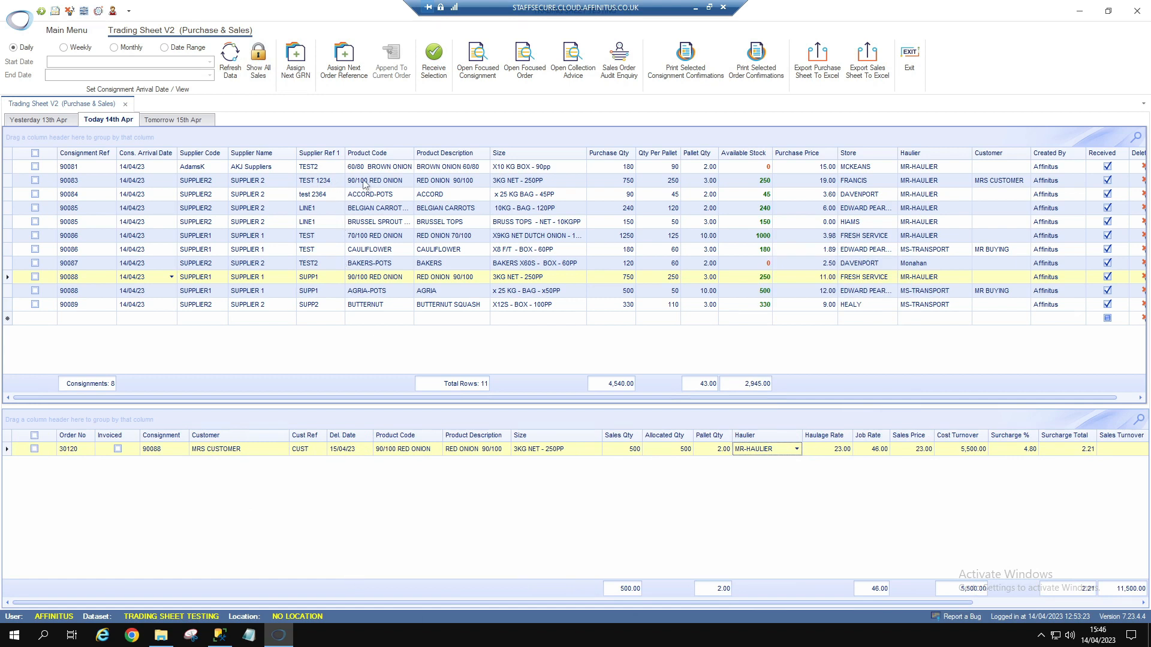
left_click(469, 180)
left_click(457, 198)
left_click(454, 207)
left_click(450, 223)
left_click(451, 236)
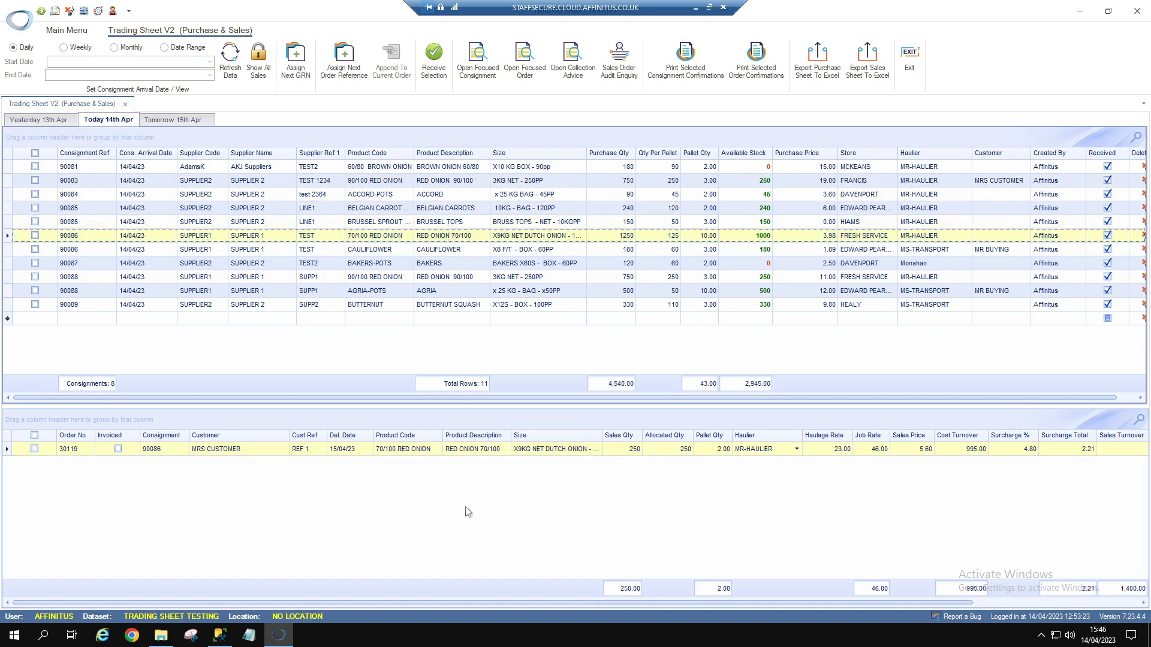
left_click(445, 223)
left_click(444, 208)
left_click(444, 194)
left_click(444, 181)
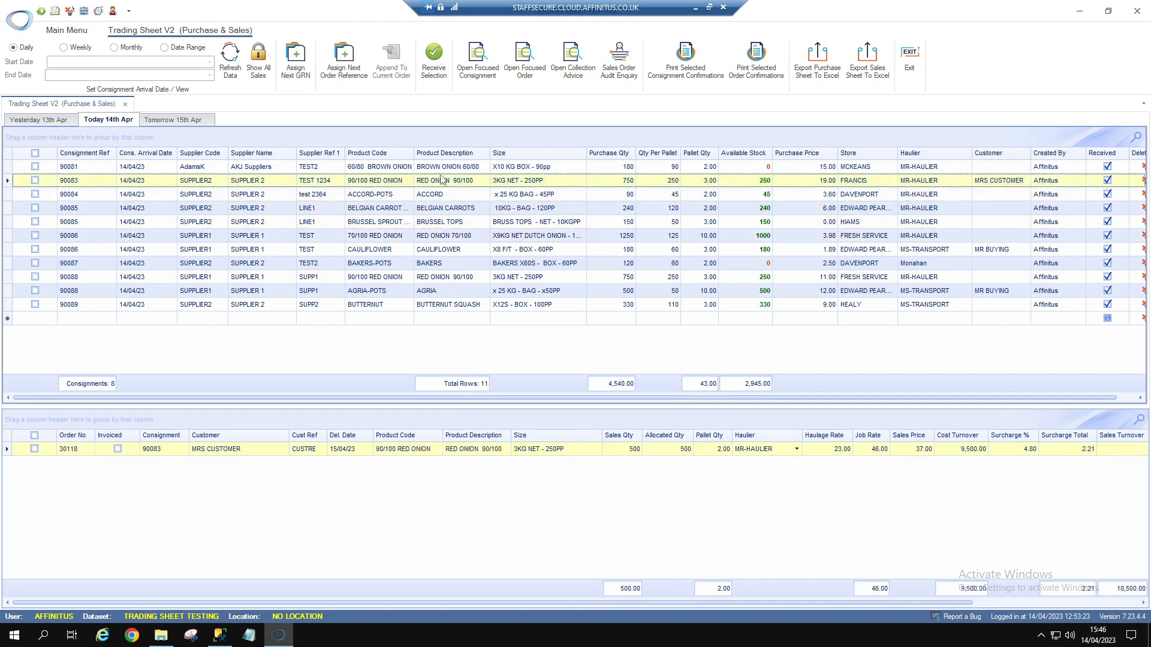
left_click(443, 166)
left_click(459, 306)
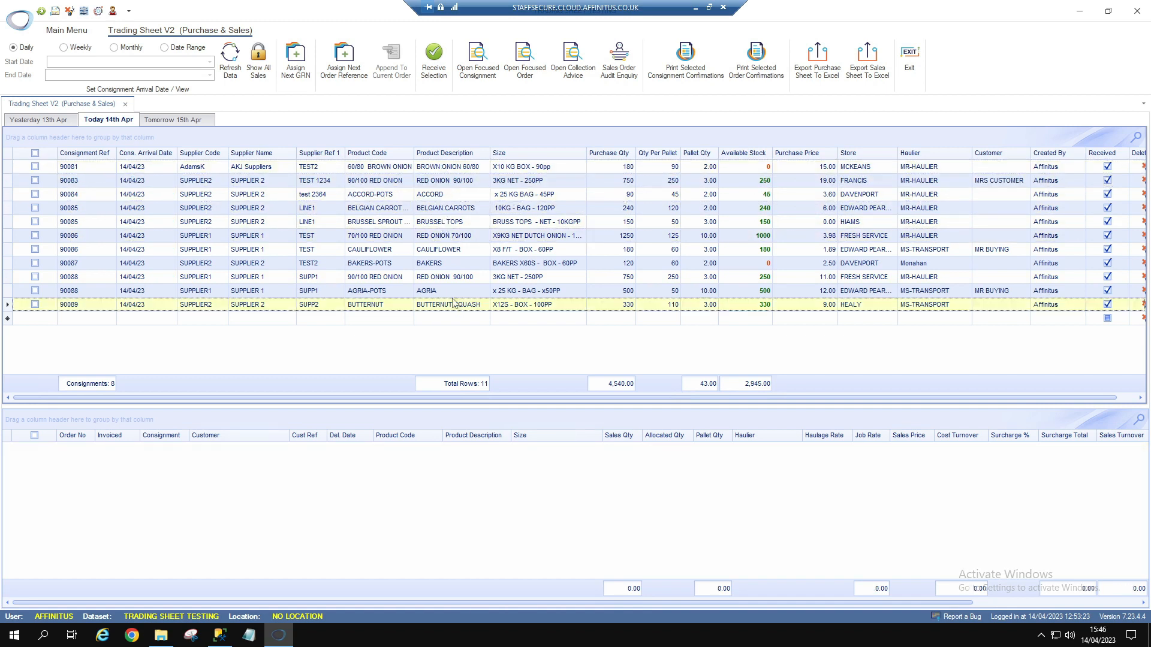
left_click(453, 278)
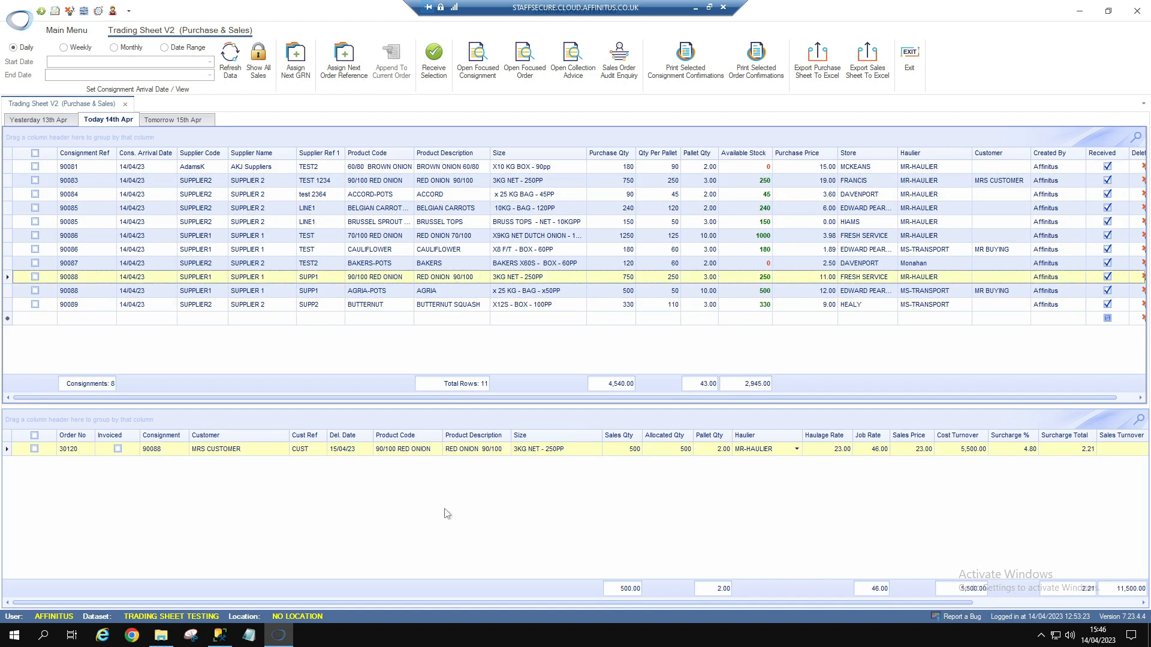
- Show all sales and append the butternut squash consignment to the existing order with customer reference CUST
left_click(257, 60)
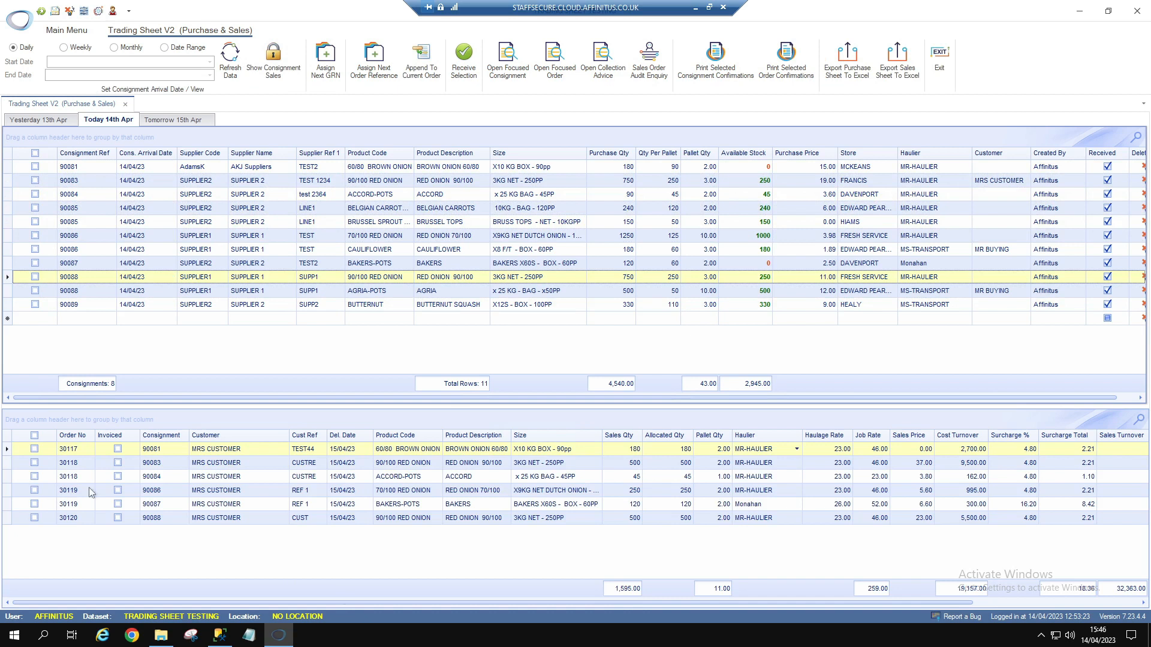
left_click(370, 523)
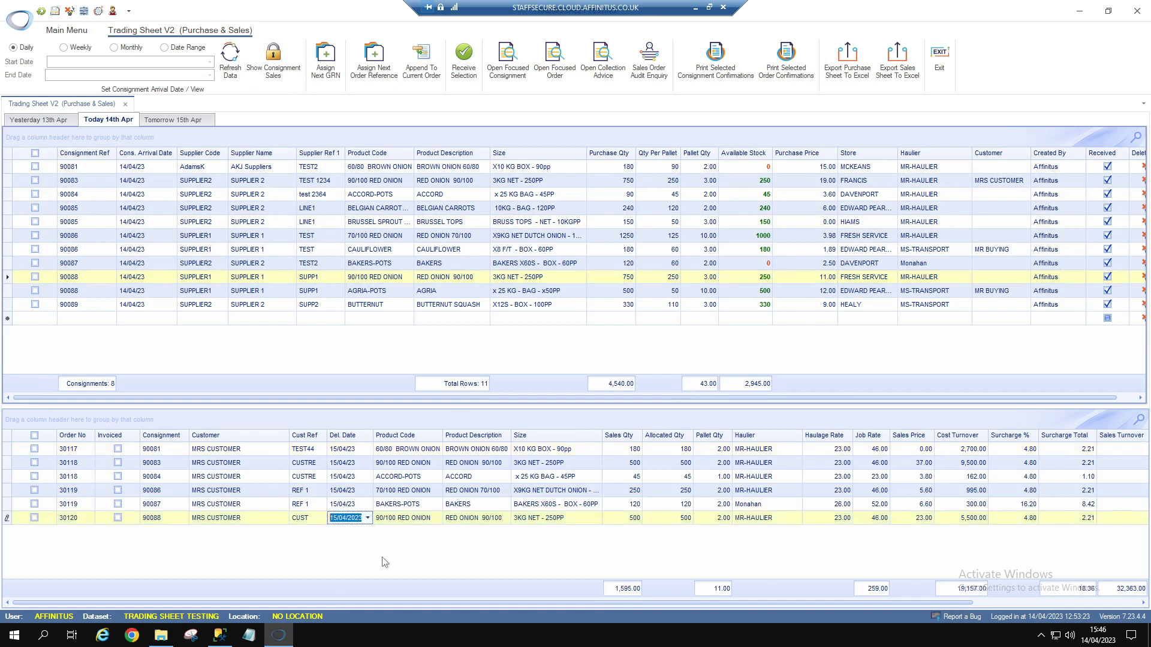
left_click(422, 306)
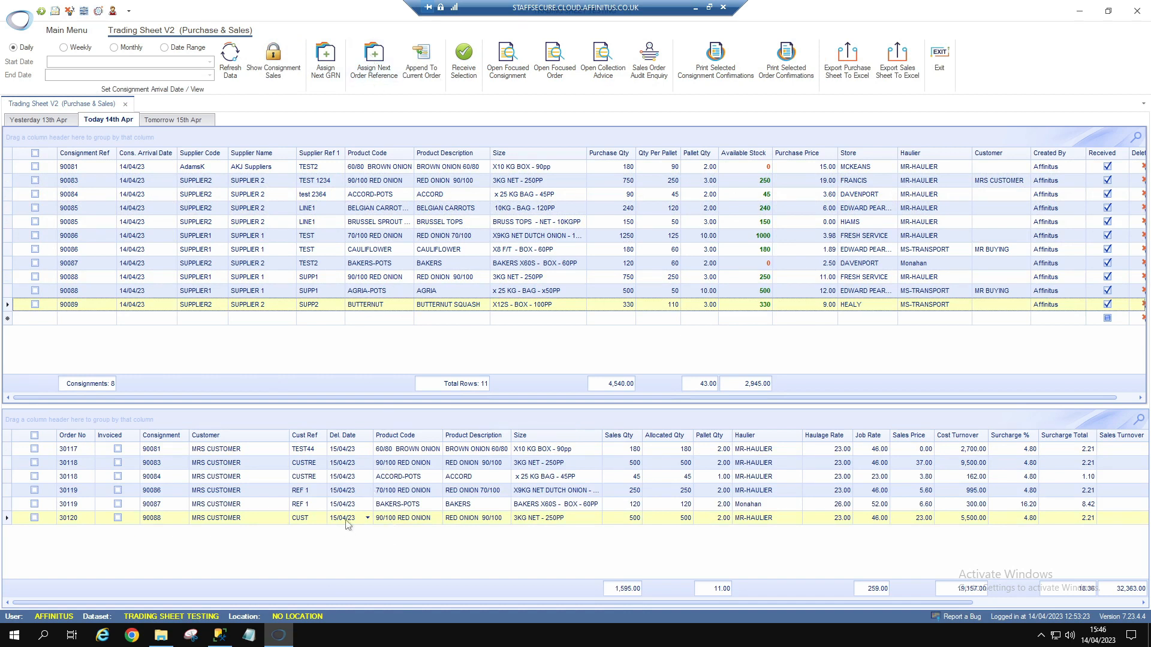
left_click(421, 59)
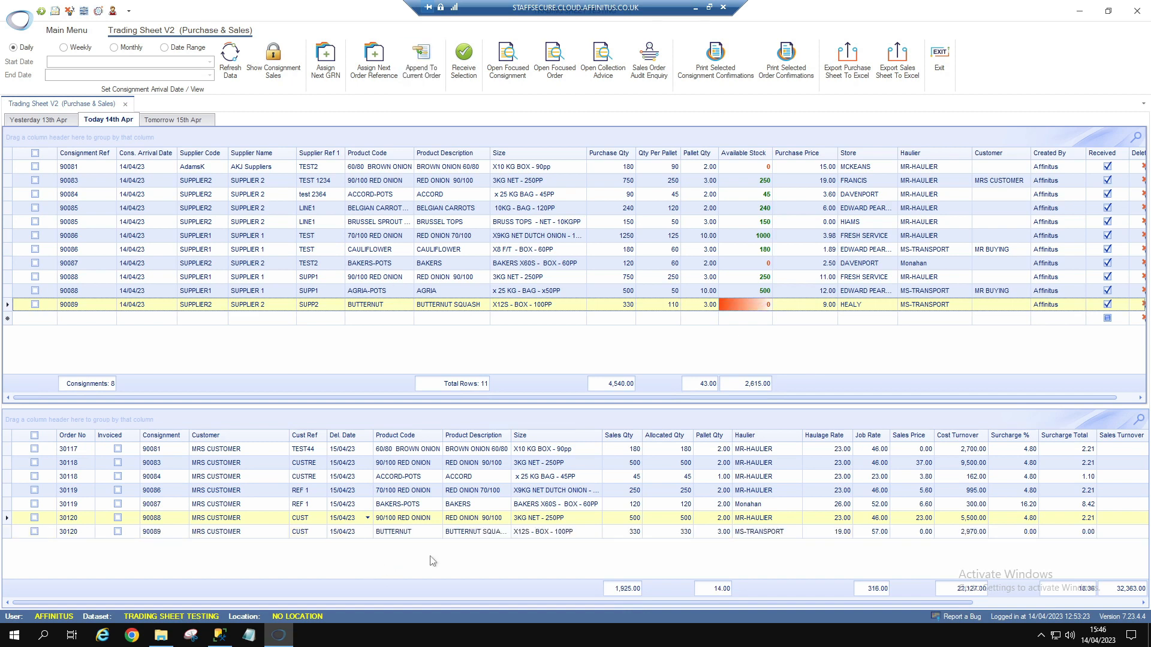
- Set the new butternut order line's sales quantity to 110 and its sales price to 23.00
left_click(615, 532)
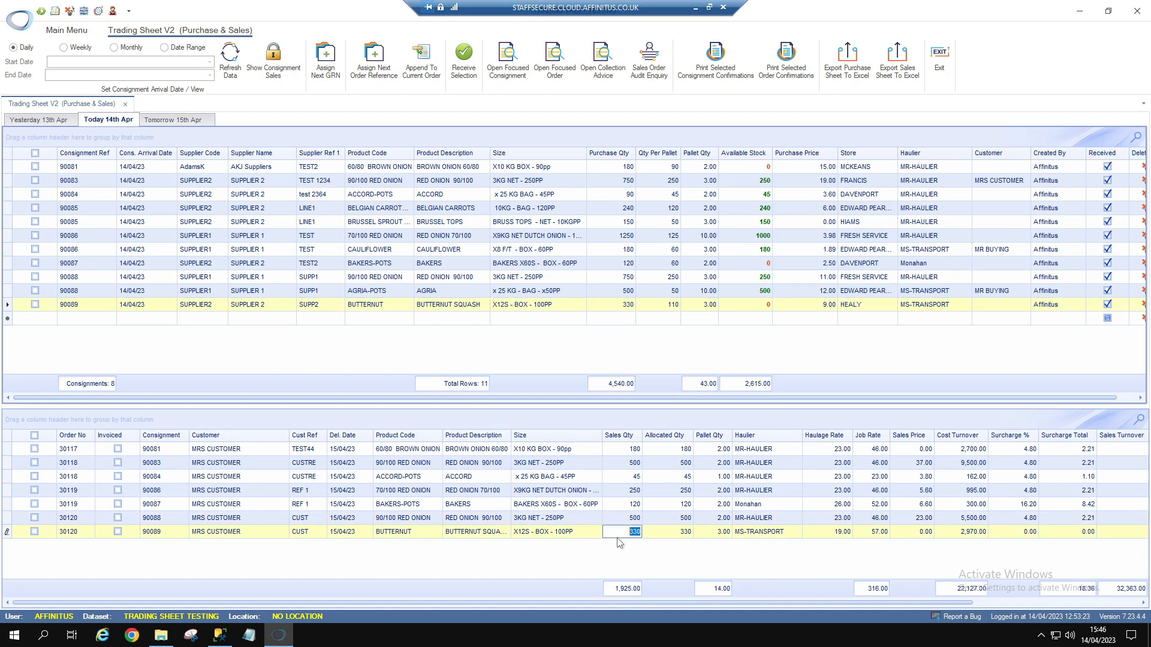
type("110")
key("Return")
left_click(763, 533)
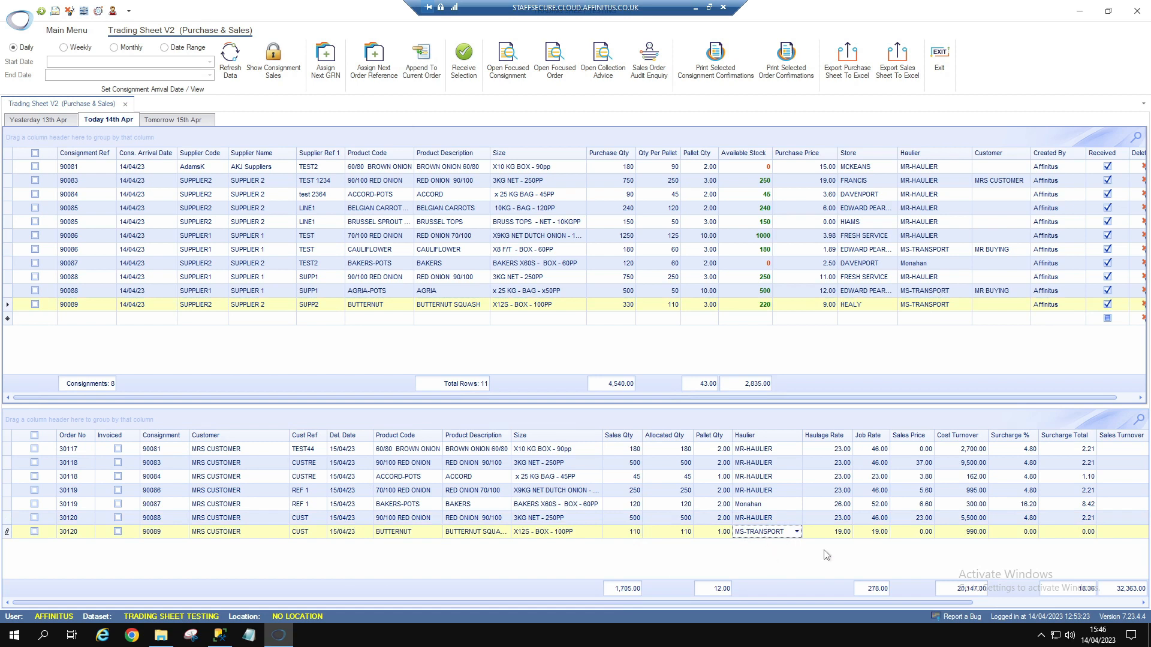
left_click(926, 531)
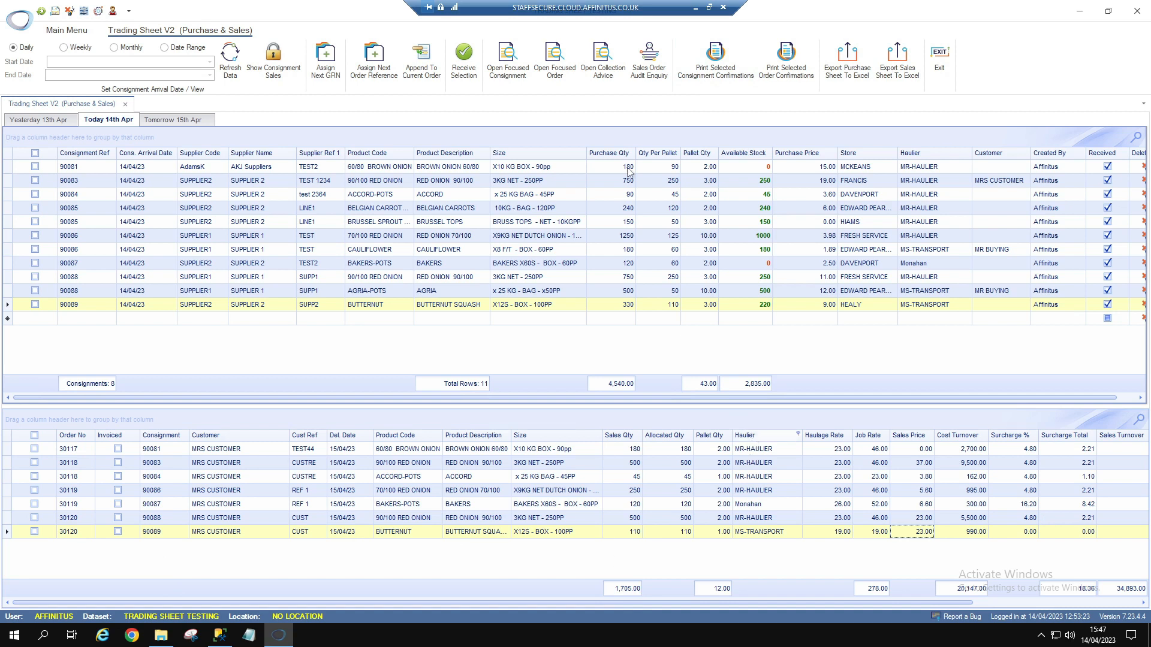
- Filter the sales grid by the hauliers MR-HAULIER and Monahan, and restore all hauliers
left_click(797, 434)
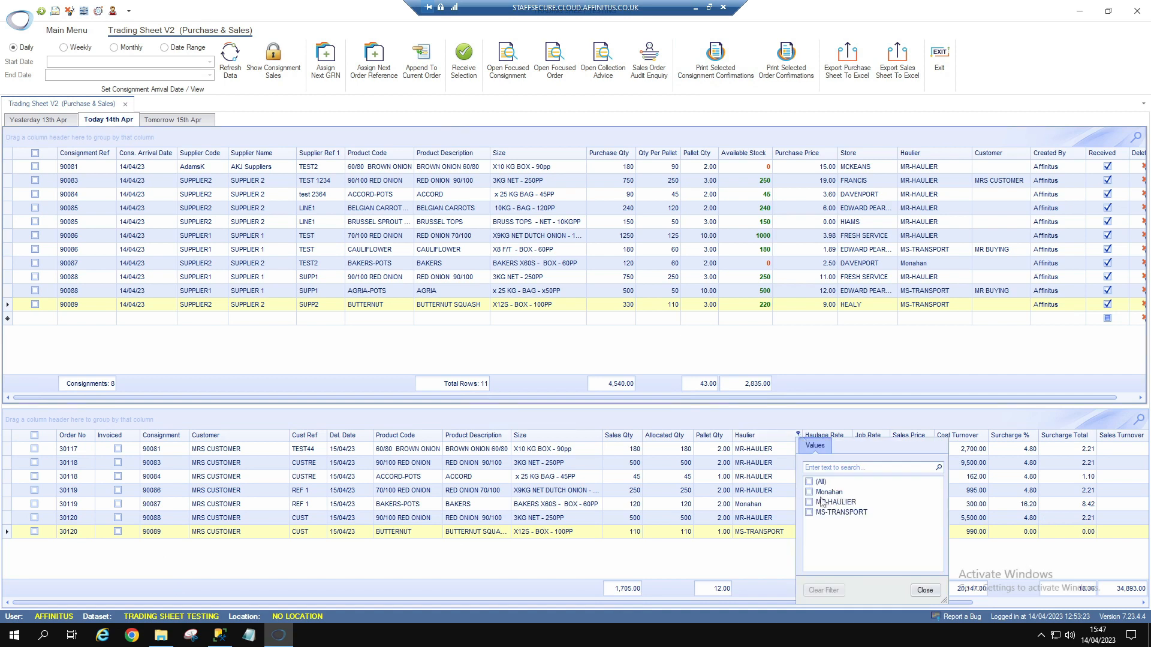
left_click(810, 503)
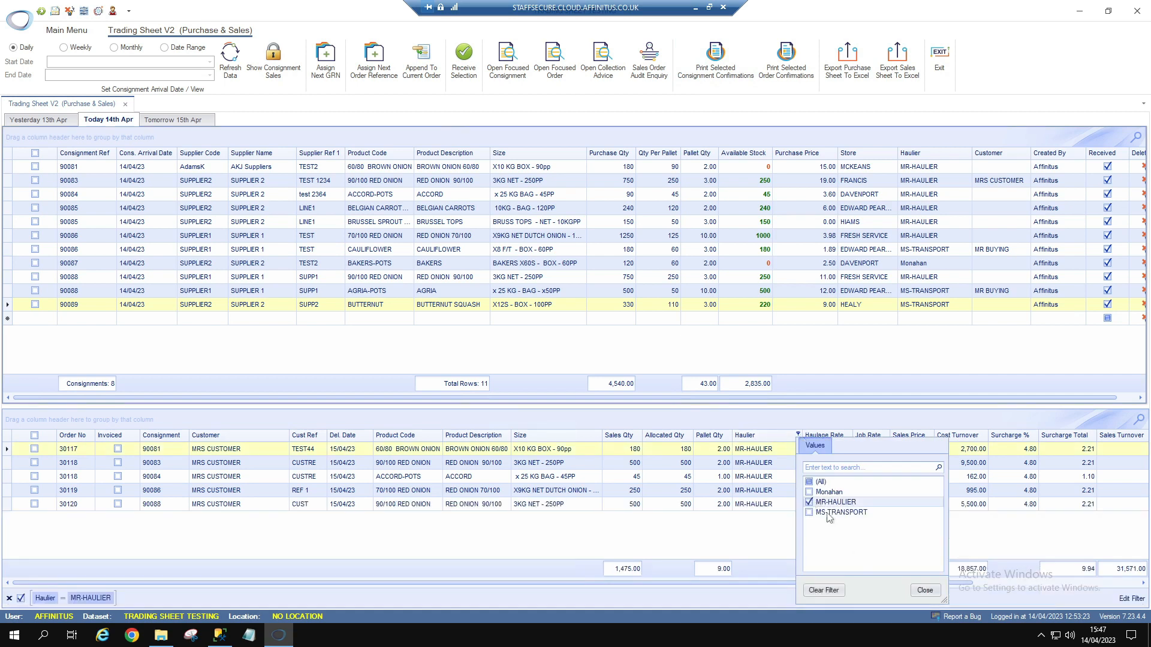
left_click(809, 492)
left_click(808, 482)
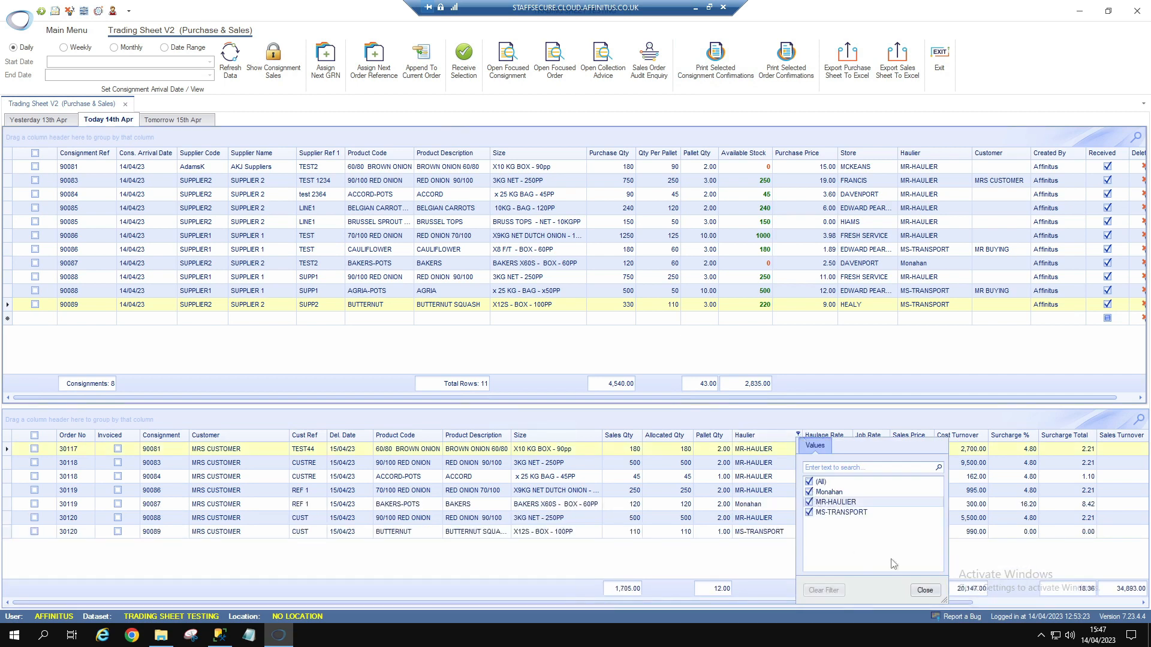
left_click(925, 590)
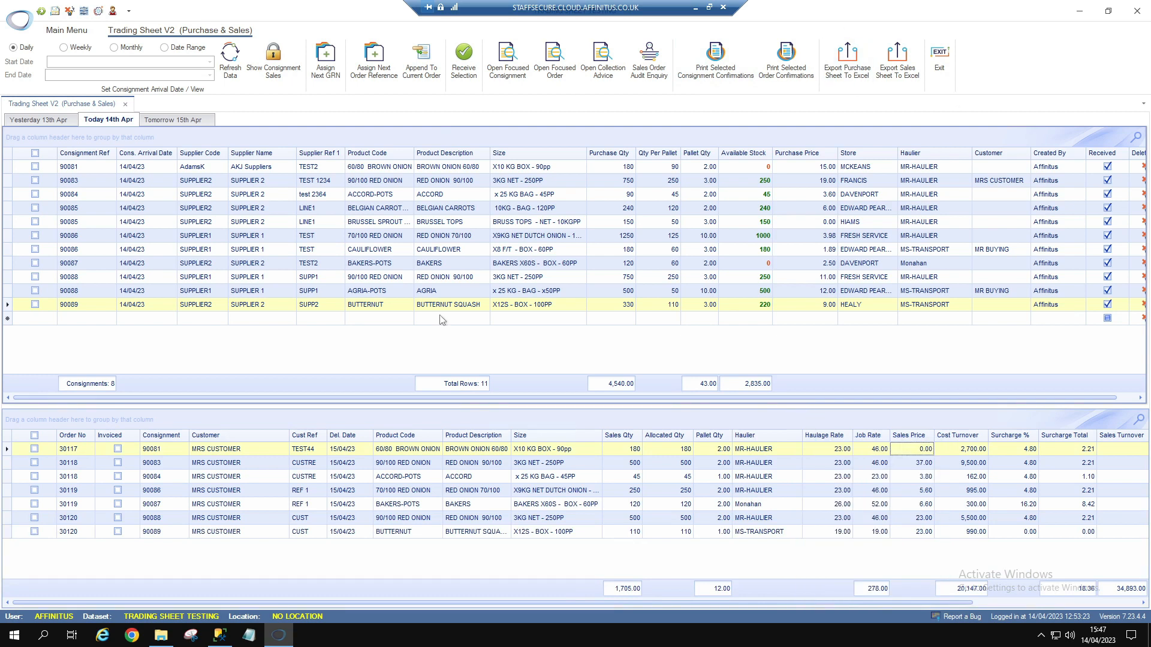
- Enlarge the sales grid and view the full sales order behind the butternut line, returning to the Trading Sheet
left_click_drag(314, 407, 317, 359)
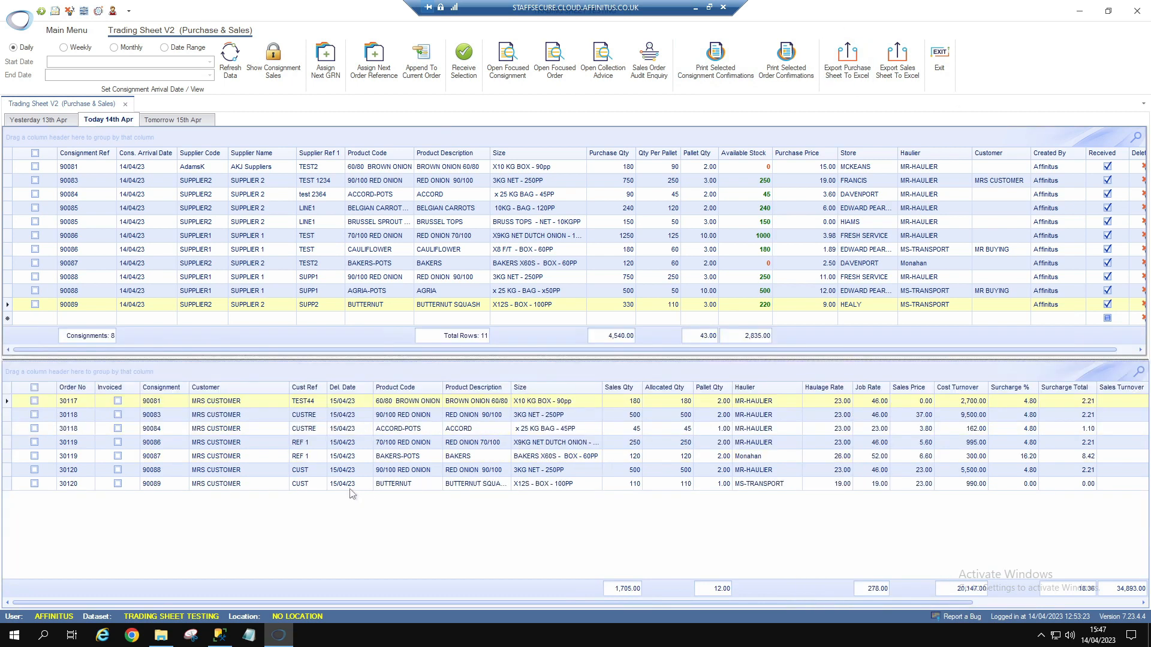
left_click(350, 484)
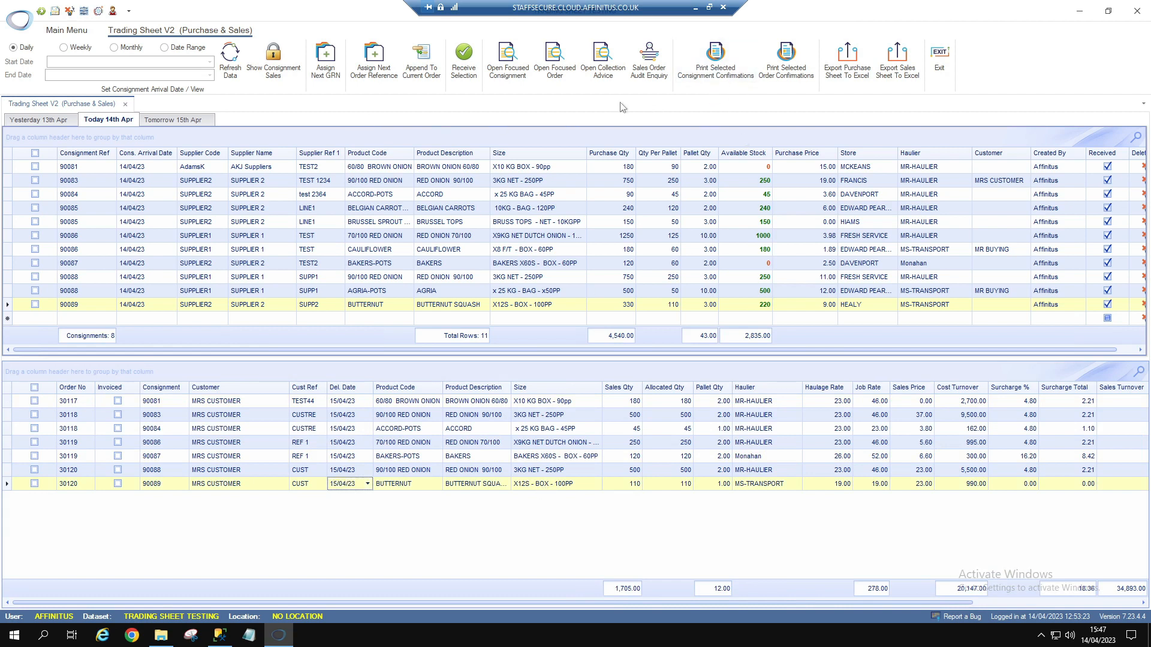
left_click(554, 58)
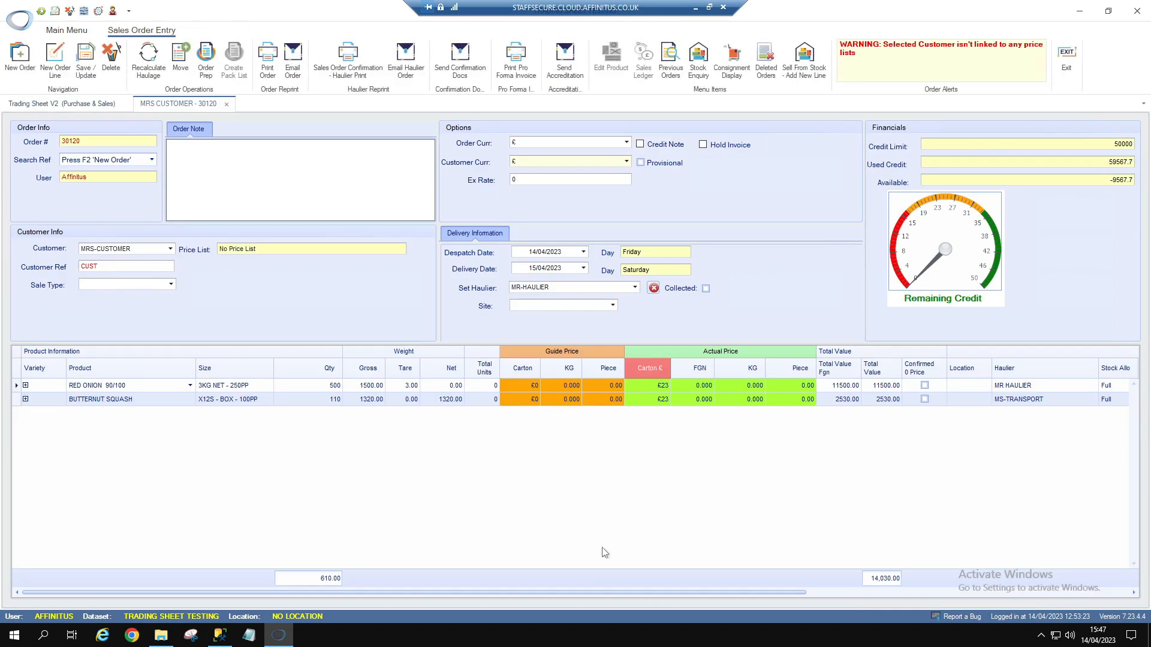
left_click(96, 104)
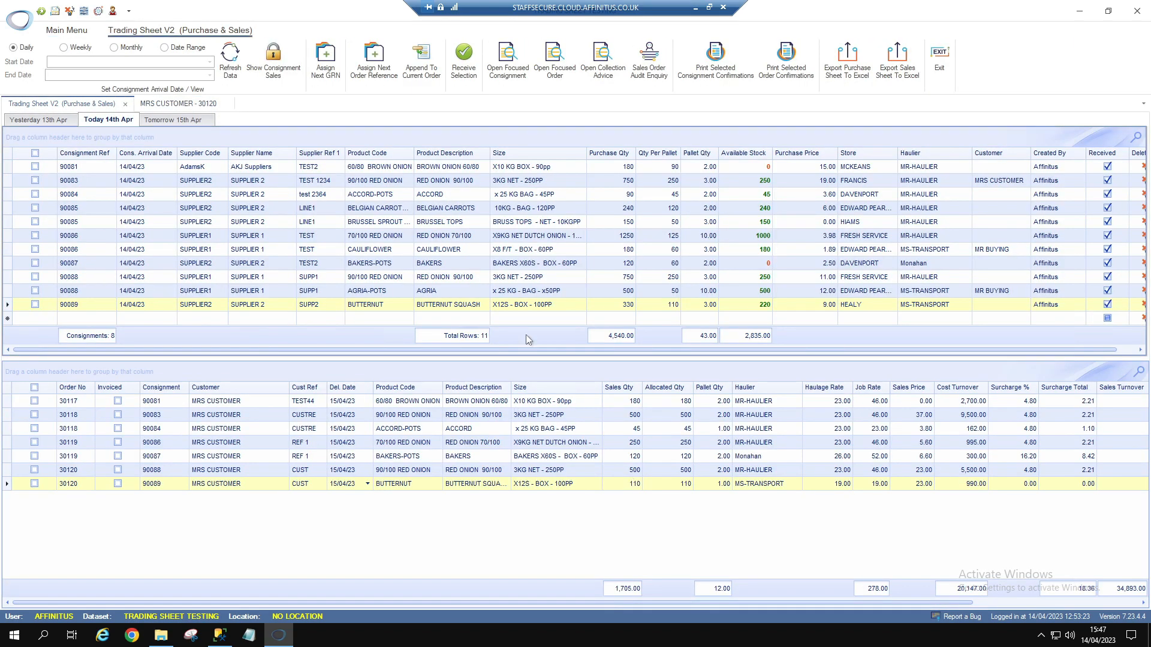
- View the full consignment entry behind the butternut purchase line and return to the Trading Sheet
left_click(516, 309)
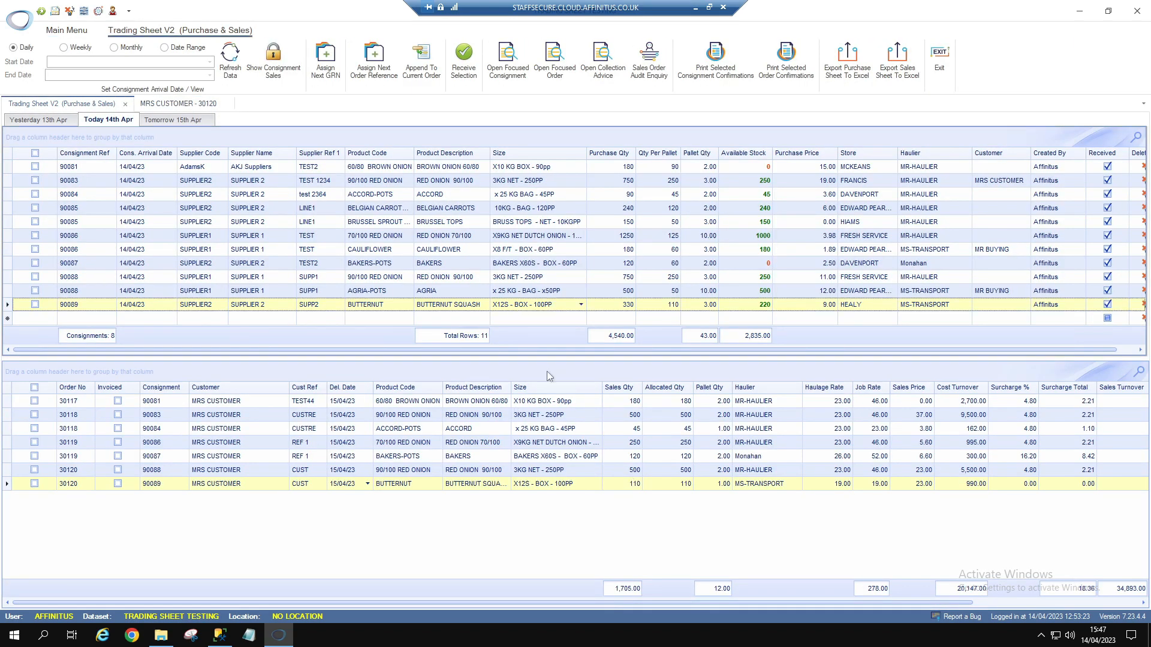
left_click(504, 58)
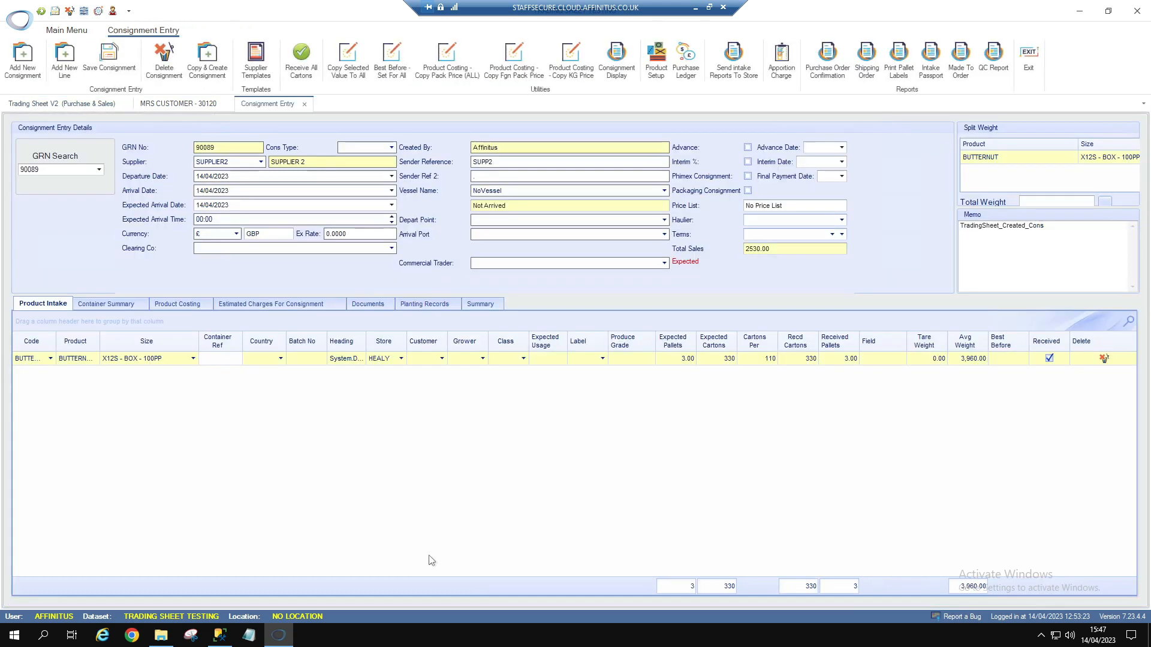
left_click(76, 102)
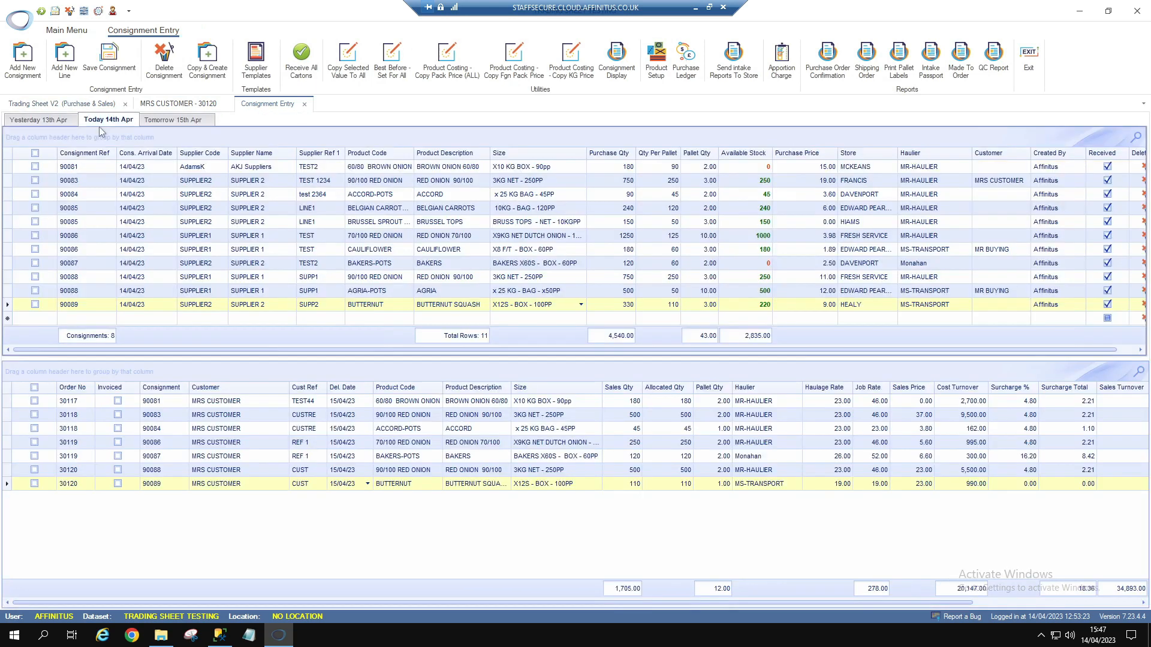